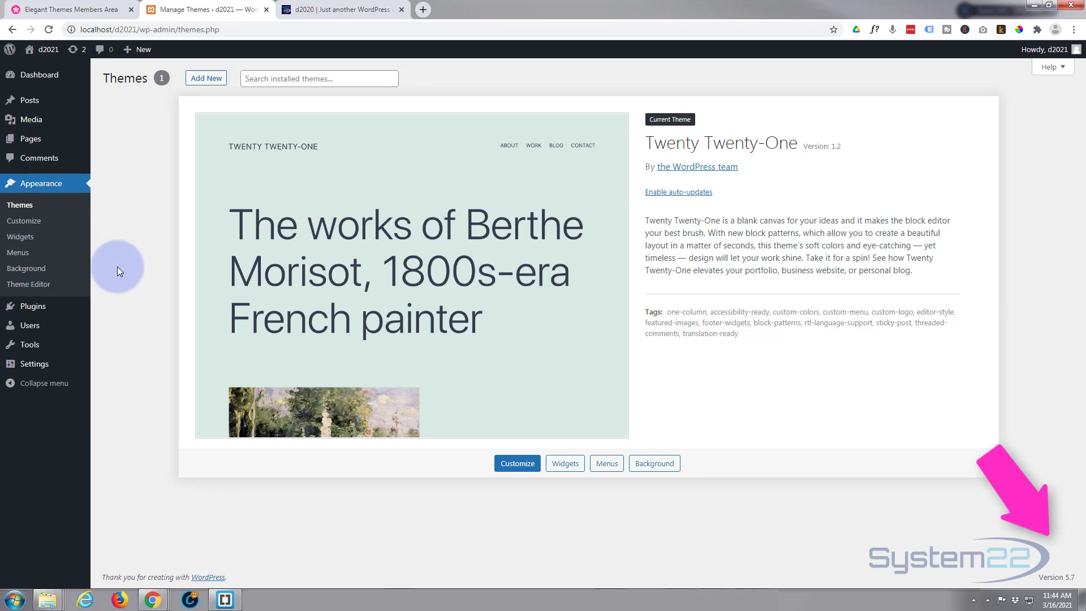
Download the Divi theme zip from the Elegant Themes members area.
{"action": "left_click", "coordinate": [54, 10]}
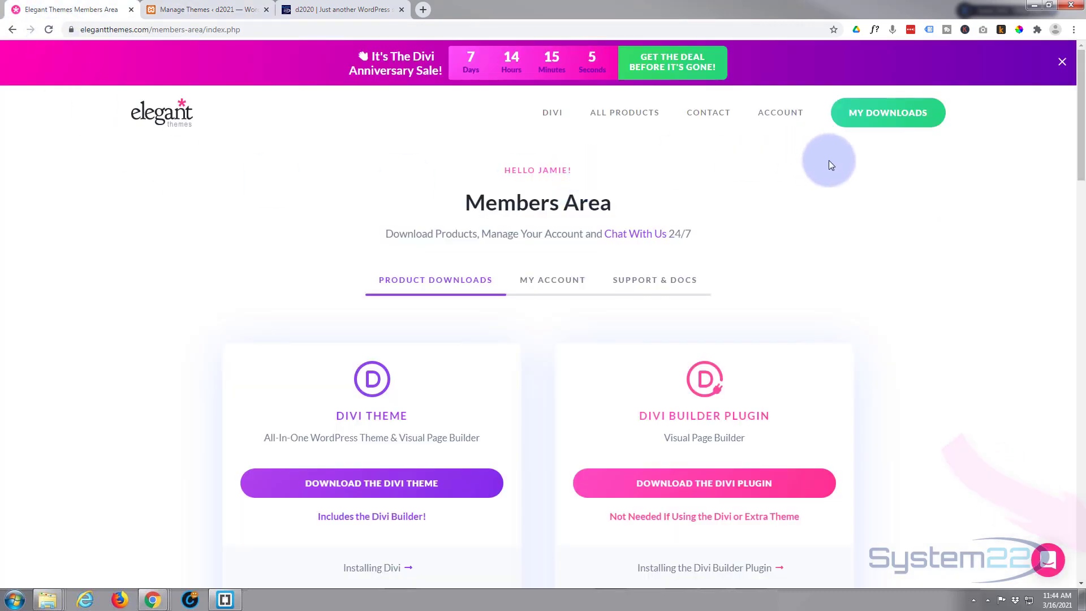
{"action": "left_click", "coordinate": [358, 484]}
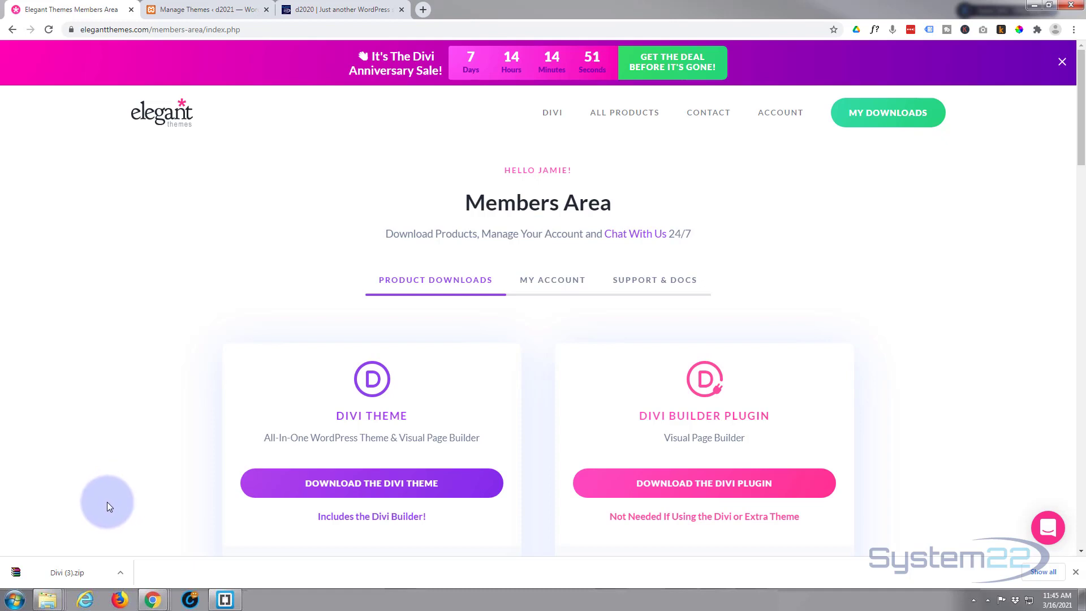
Switch to the d2021 WordPress admin, upload and install Divi (3).zip as a new theme, and activate it.
{"action": "left_click", "coordinate": [199, 10]}
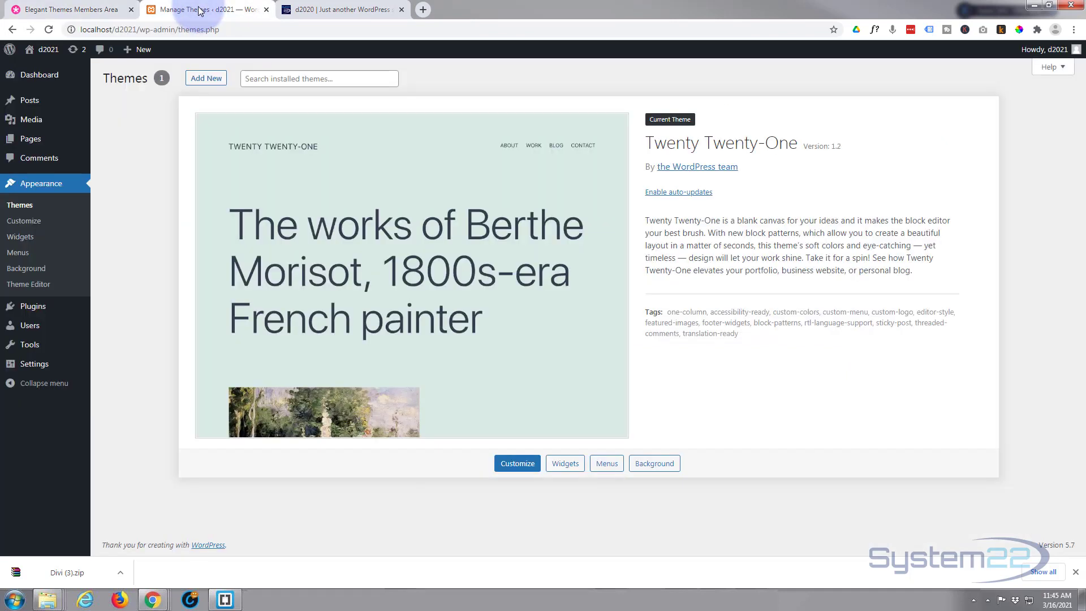
{"action": "left_click", "coordinate": [24, 207]}
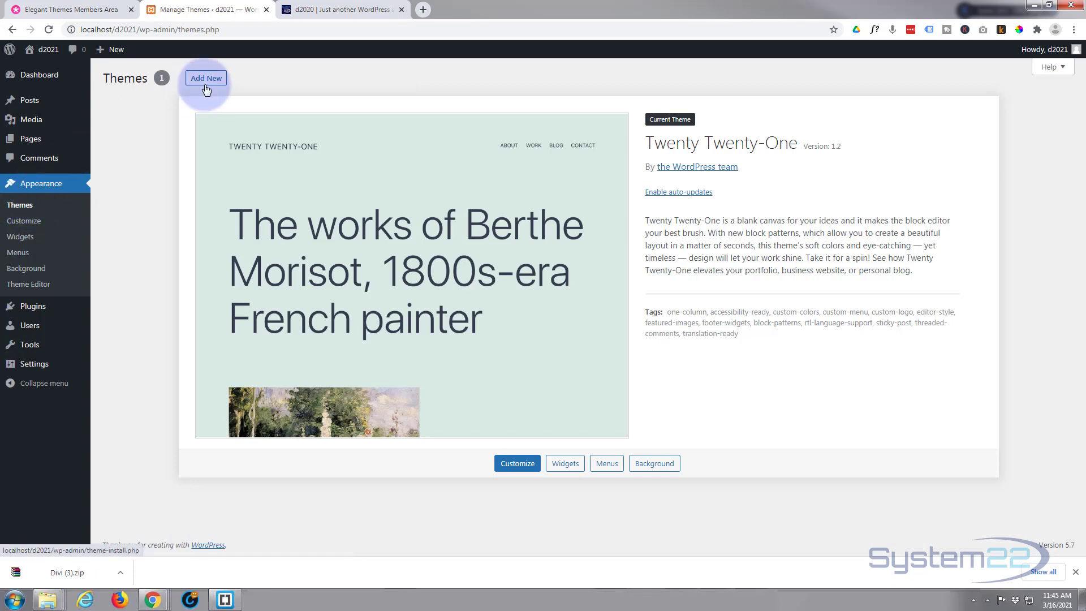
{"action": "left_click", "coordinate": [207, 79]}
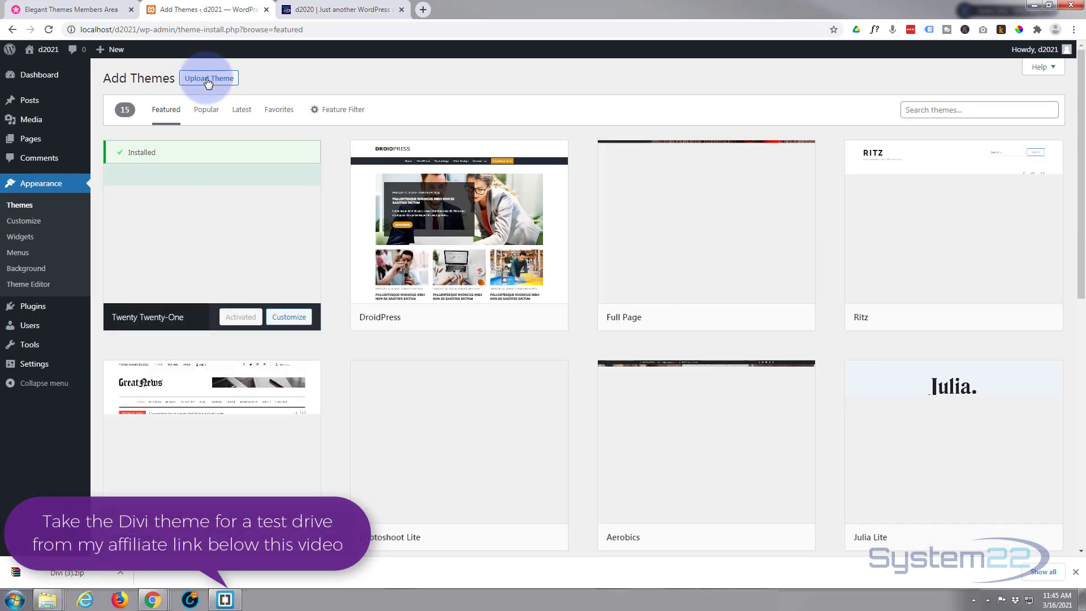
{"action": "left_click", "coordinate": [209, 79]}
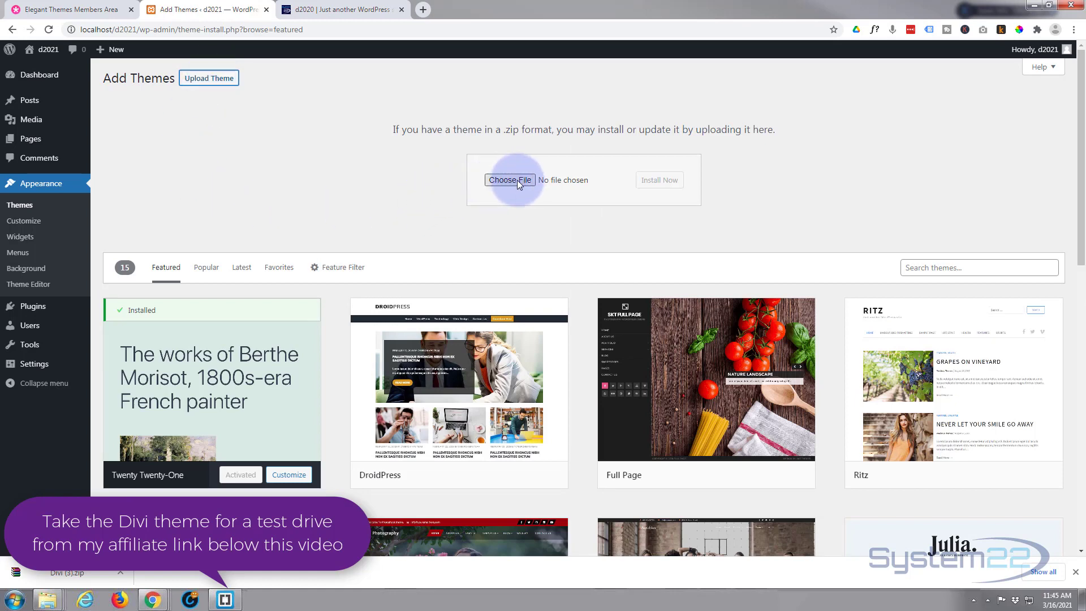
{"action": "left_click_drag", "start_coordinate": [63, 574], "coordinate": [572, 181]}
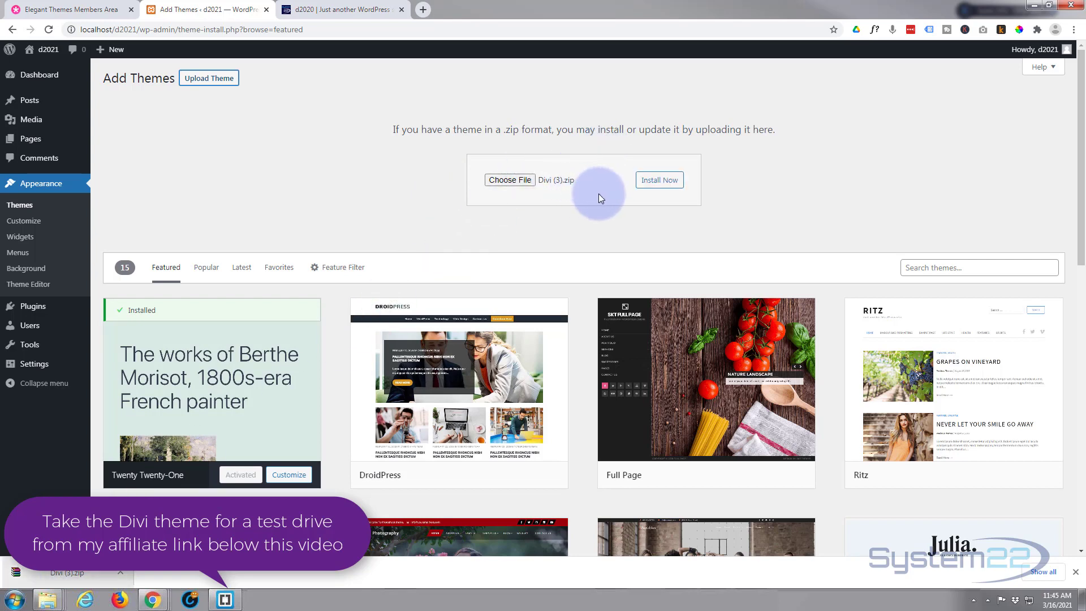
{"action": "left_click", "coordinate": [653, 182]}
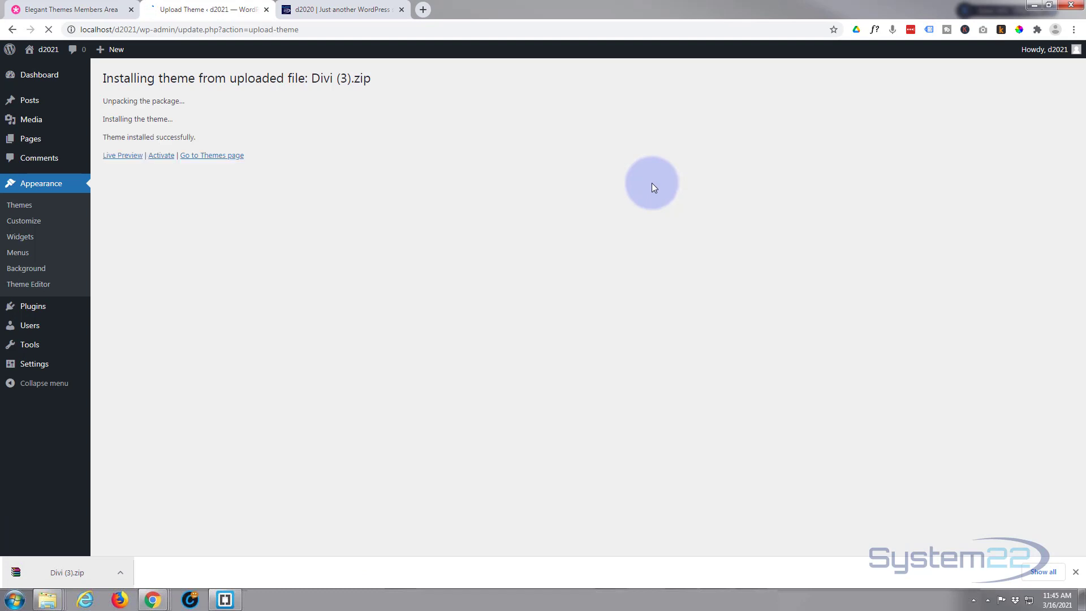
{"action": "left_click", "coordinate": [160, 158]}
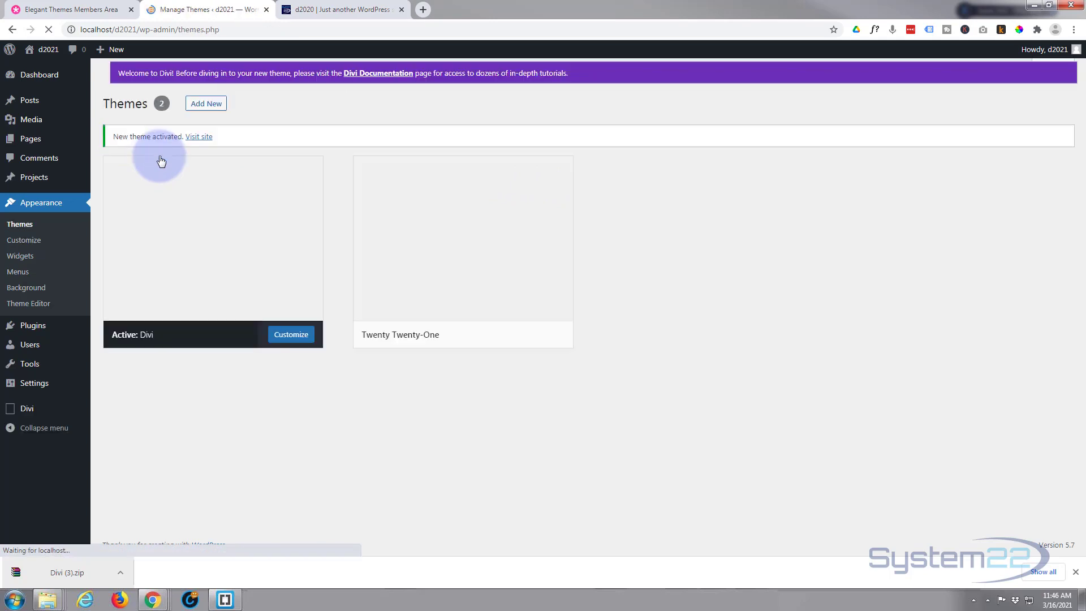
Enter the Elegant Themes account's username and API key in Divi's theme update options and save them.
{"action": "mouse_move", "coordinate": [13, 408]}
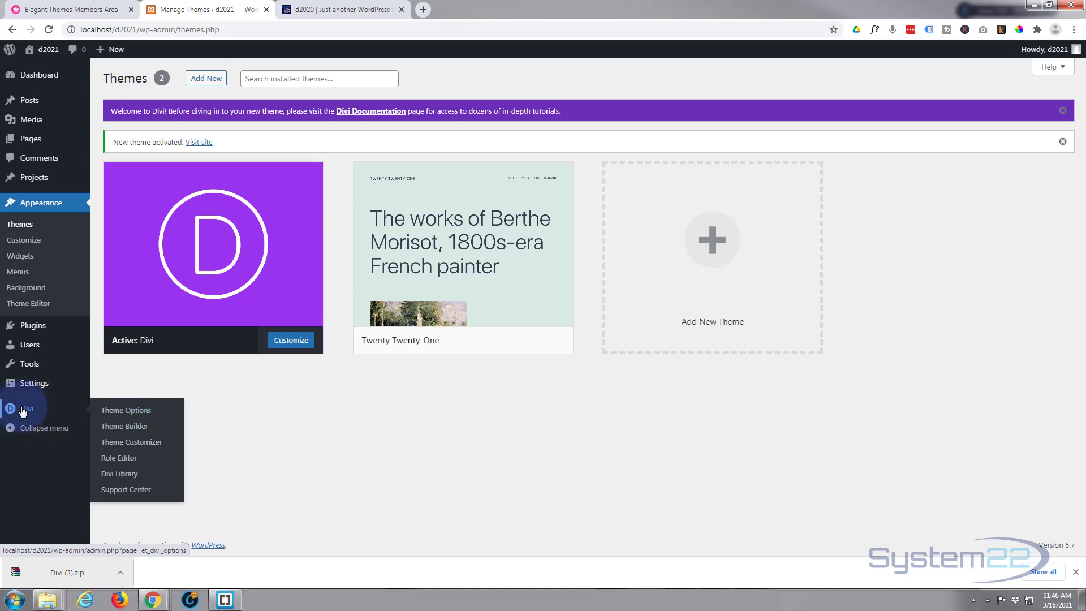
{"action": "left_click", "coordinate": [133, 412]}
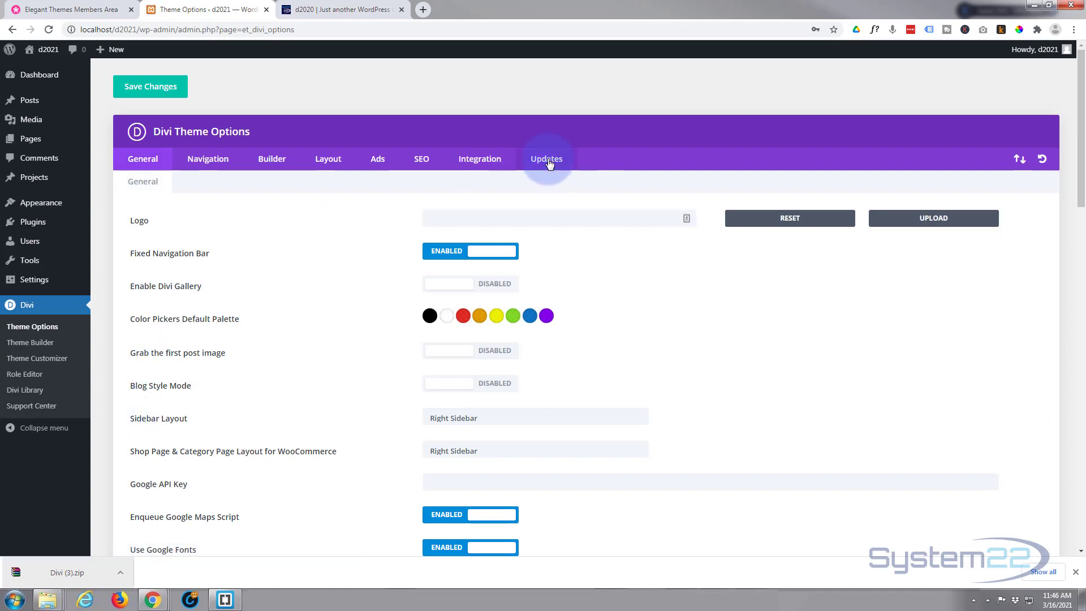
{"action": "left_click", "coordinate": [547, 160]}
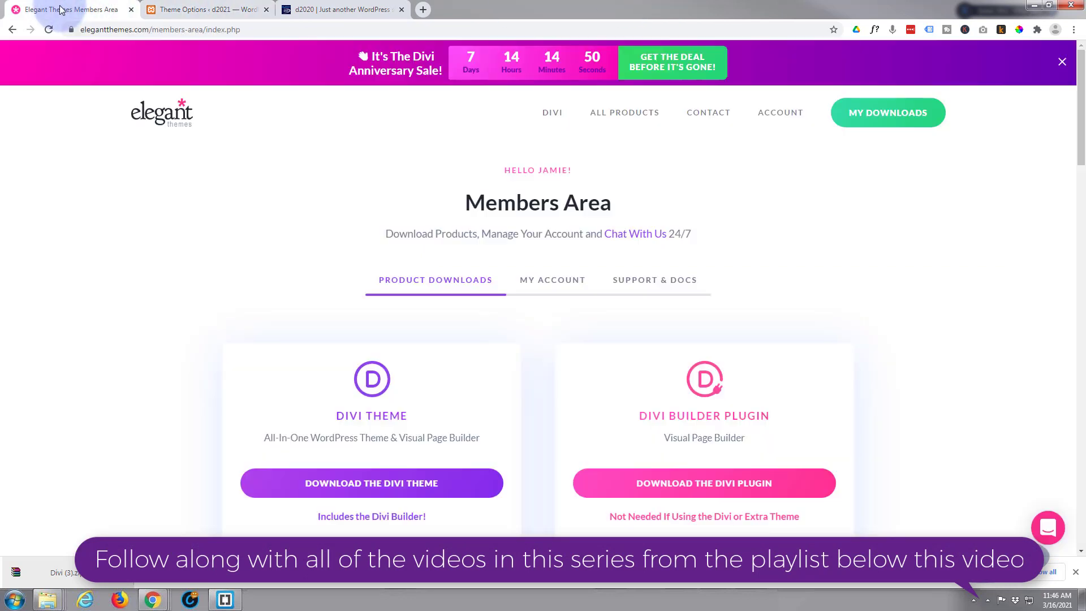
{"action": "left_click", "coordinate": [61, 10]}
{"action": "mouse_move", "coordinate": [771, 110]}
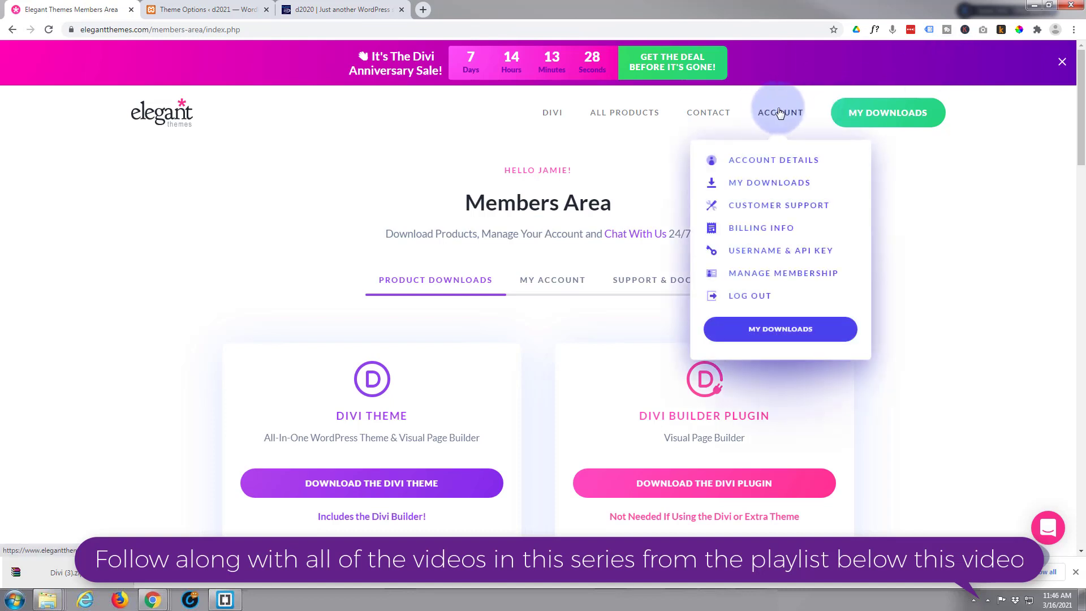
{"action": "left_click", "coordinate": [819, 249]}
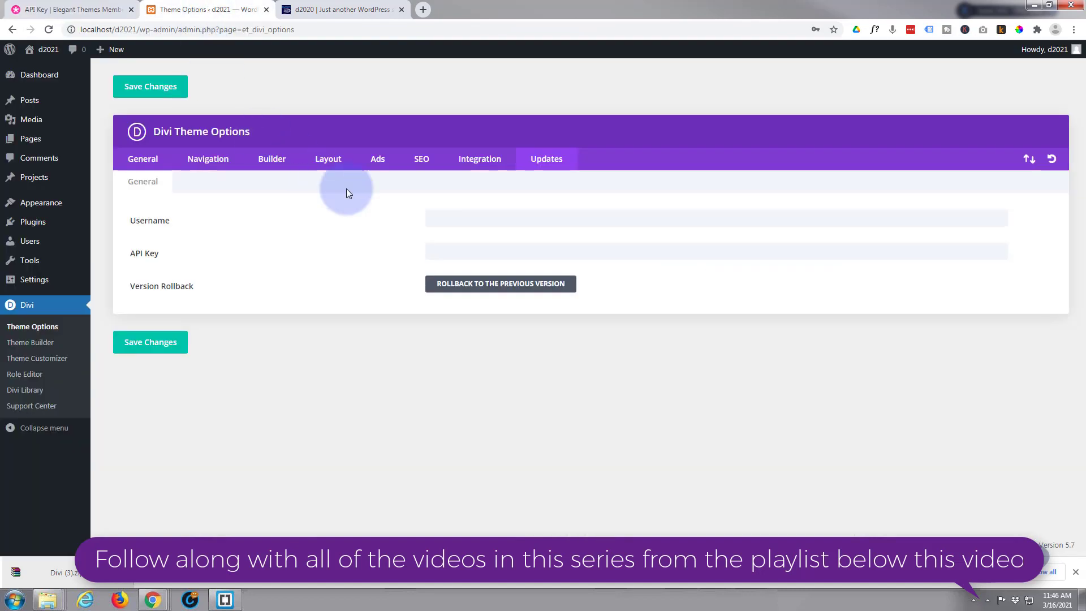
{"action": "left_click", "coordinate": [433, 254]}
{"action": "left_click", "coordinate": [433, 218]}
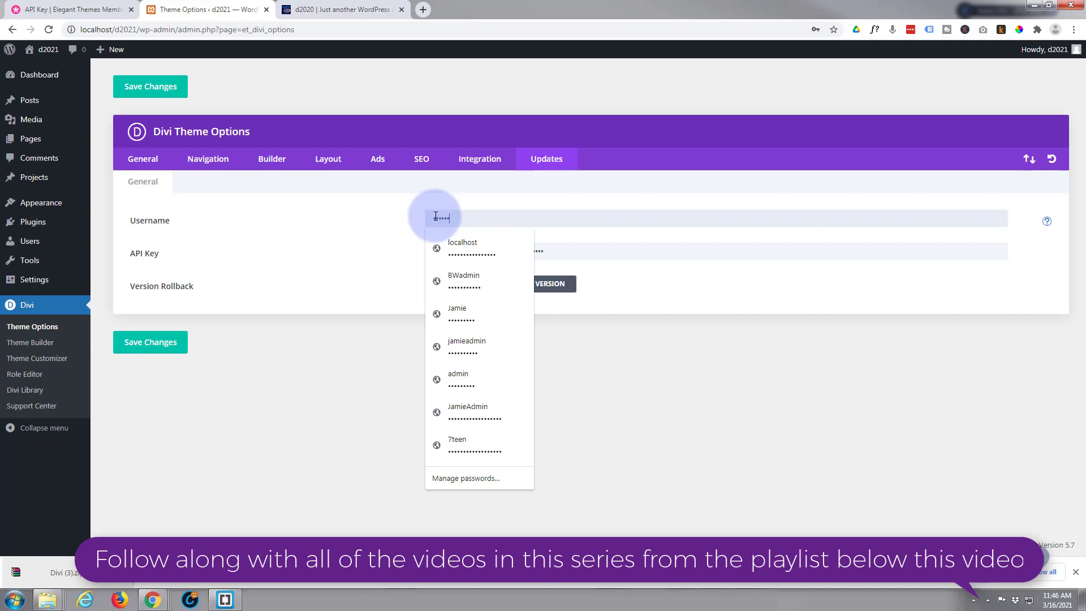
{"action": "left_click", "coordinate": [613, 283]}
{"action": "left_click", "coordinate": [140, 344]}
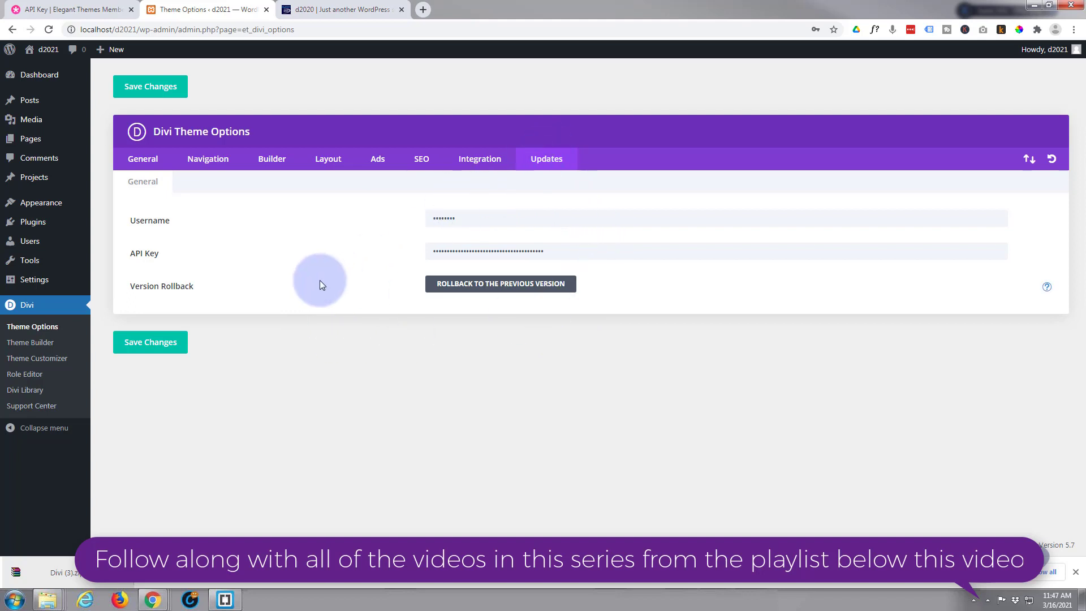
Open the d2021 site's front end in a separate tab and compare it with the finished d2020 site.
{"action": "middle_click", "coordinate": [33, 70]}
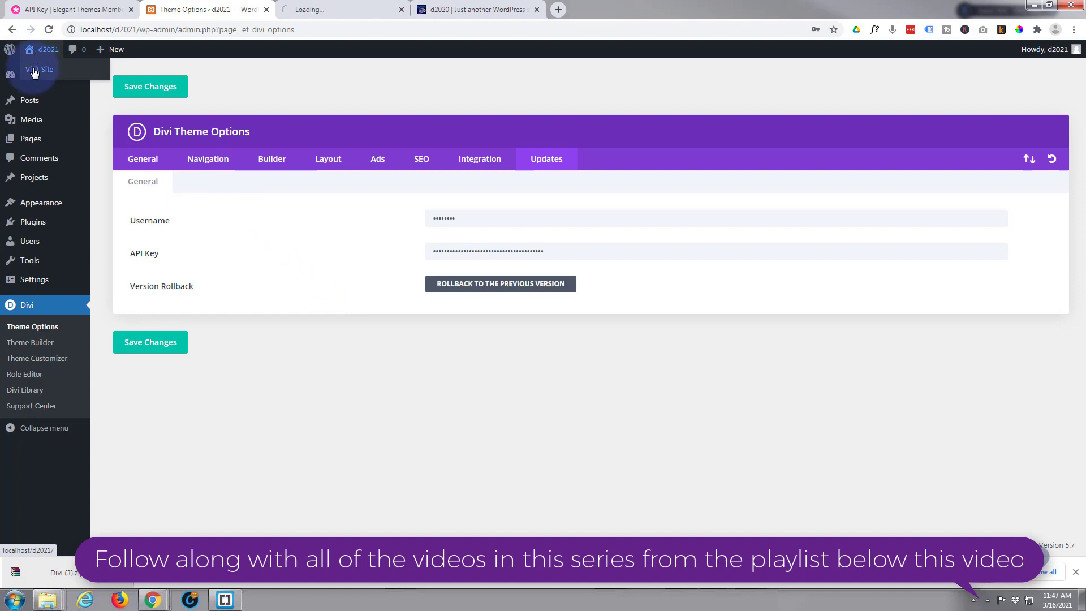
{"action": "left_click", "coordinate": [354, 5]}
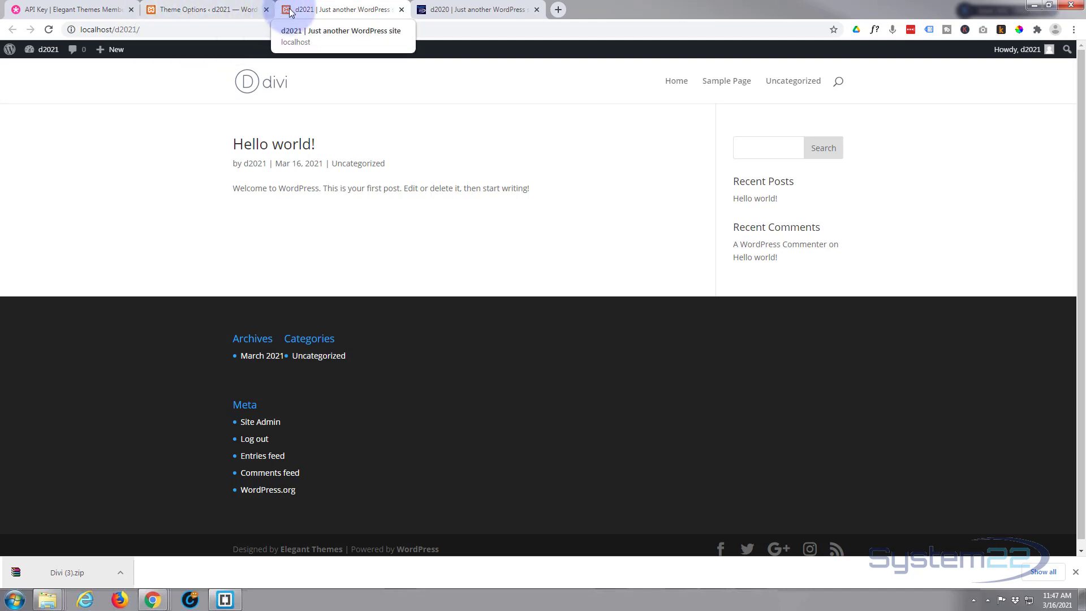
{"action": "left_click", "coordinate": [426, 10]}
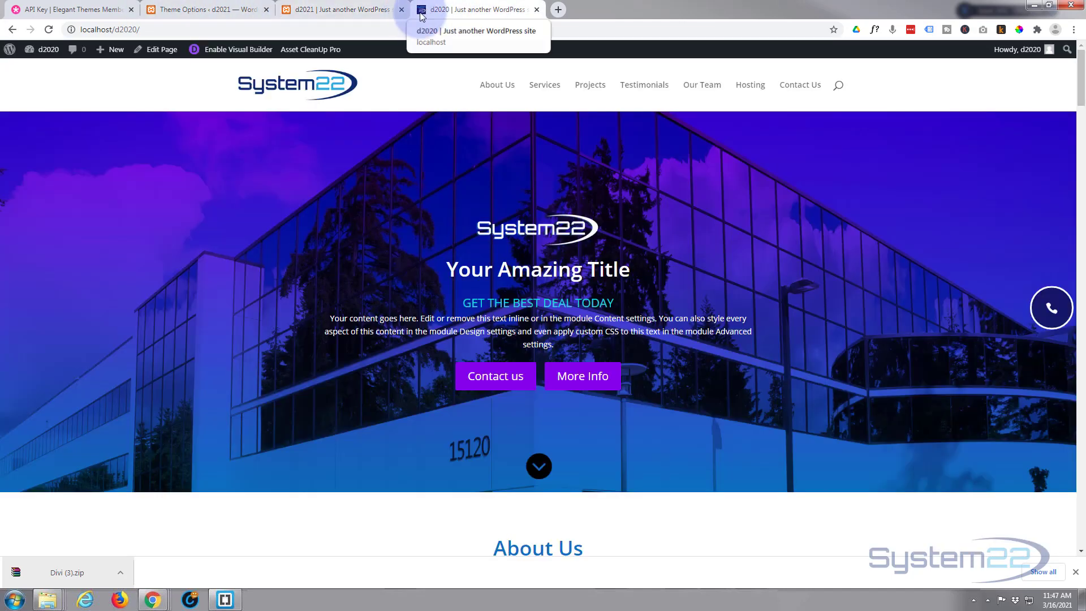
Upload system22-ng-60.png in Divi's general theme options and set it as the site logo.
{"action": "left_click", "coordinate": [201, 11]}
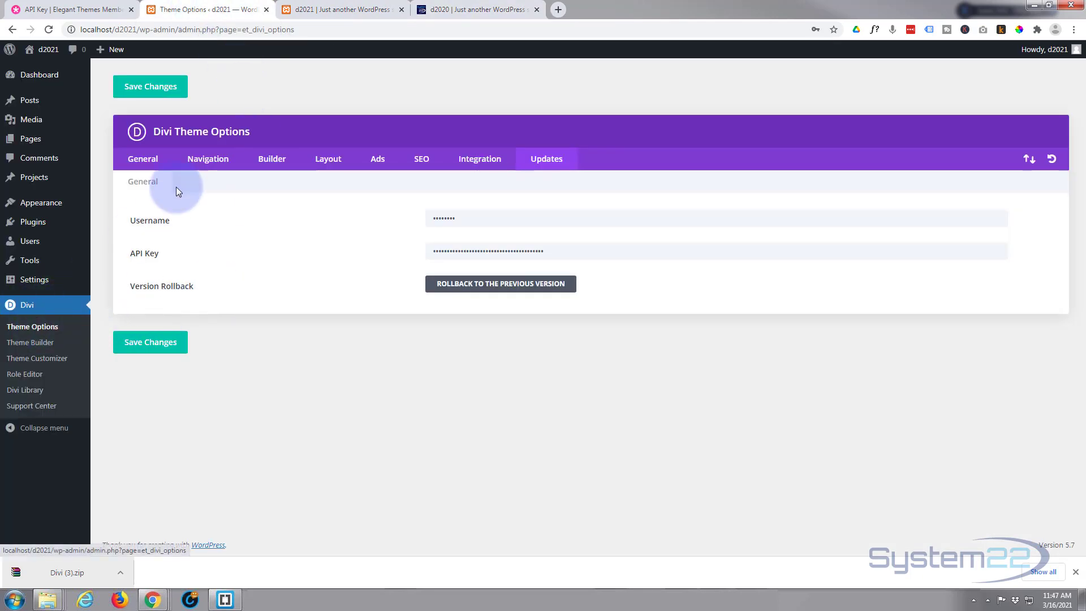
{"action": "left_click", "coordinate": [144, 161]}
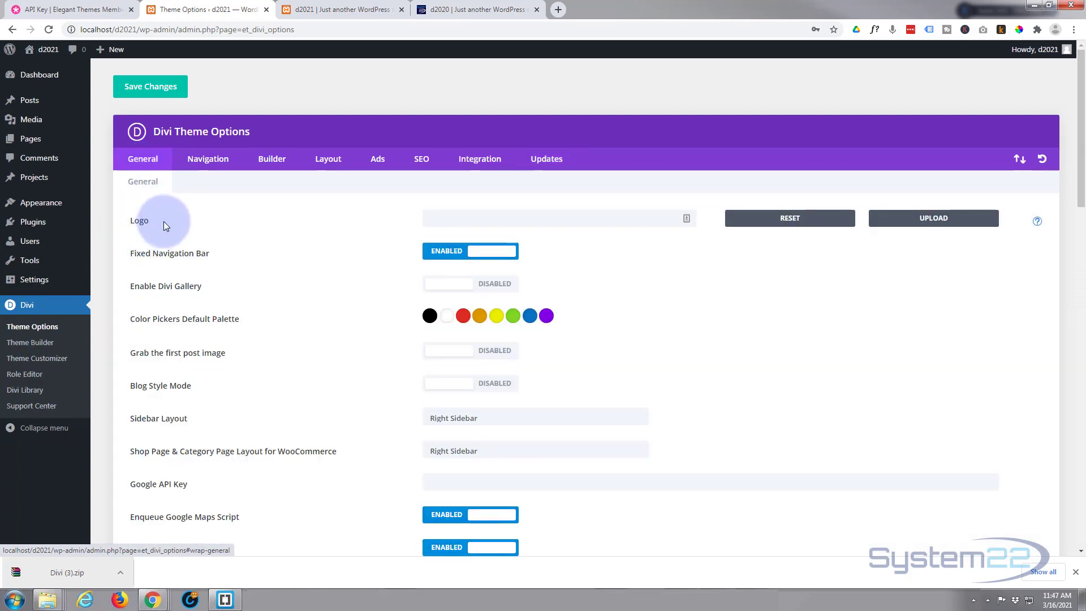
{"action": "left_click", "coordinate": [943, 220]}
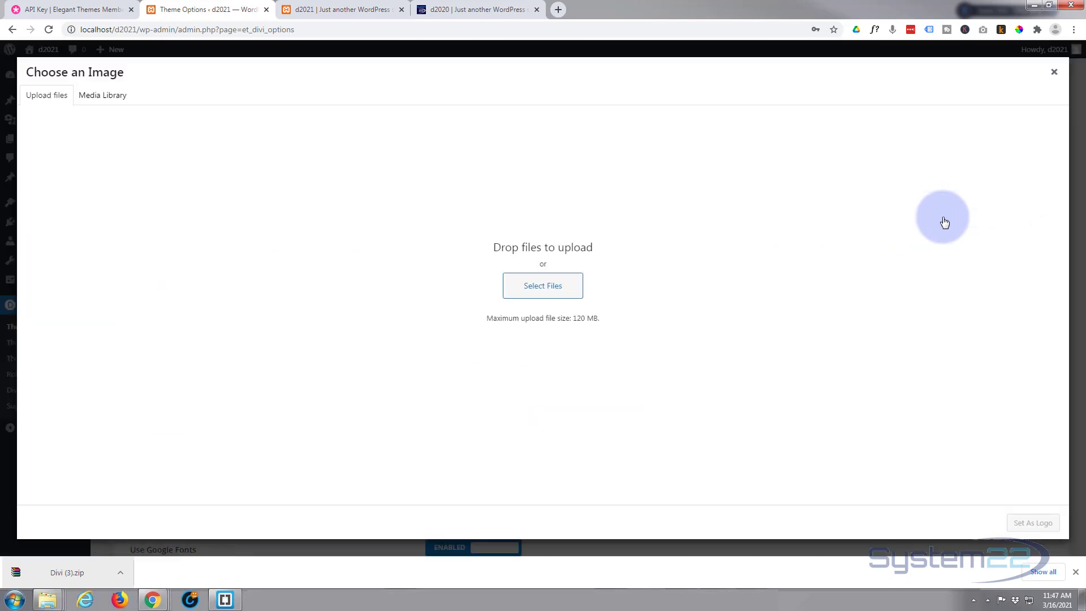
{"action": "left_click_drag", "start_coordinate": [0, 198], "coordinate": [207, 193]}
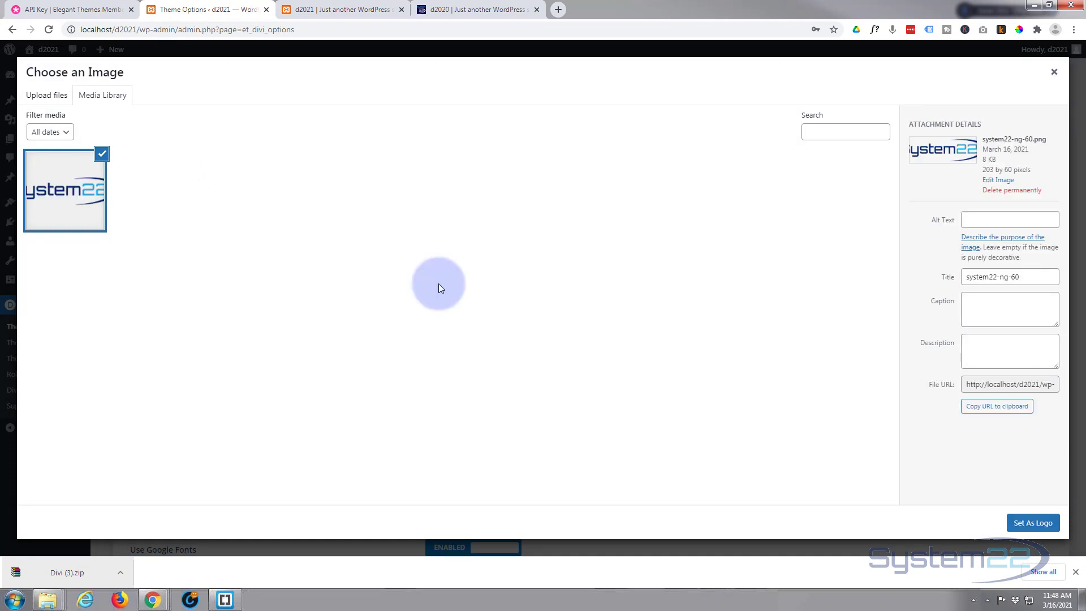
{"action": "left_click", "coordinate": [1011, 518]}
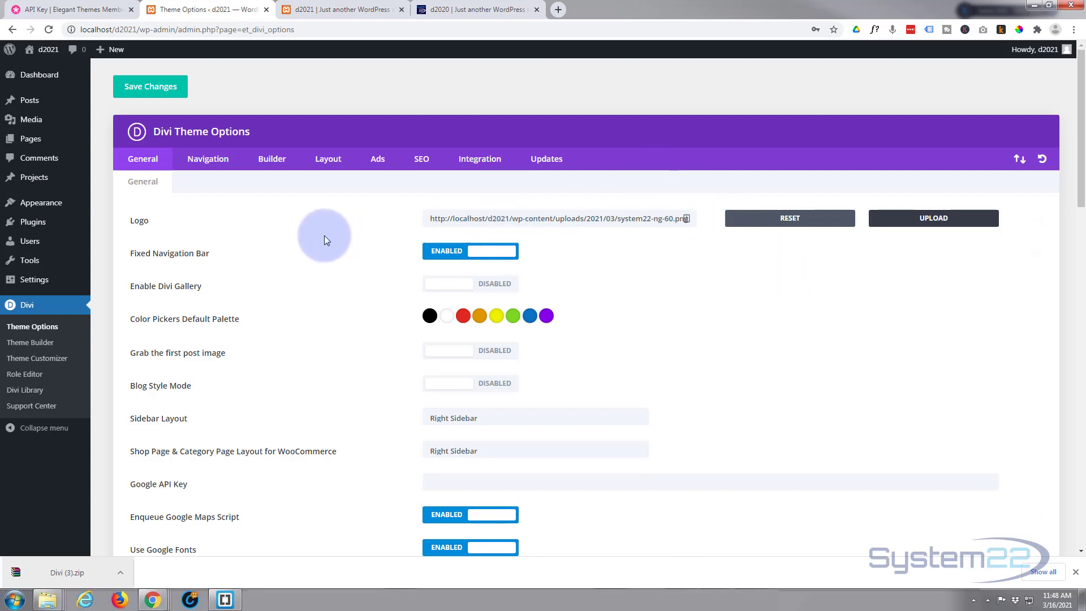
Enable the Back To Top Button in Divi's general theme options.
{"action": "scroll", "coordinate": [324, 235], "scroll_direction": "down", "scroll_amount": 2}
{"action": "scroll", "coordinate": [324, 235], "scroll_direction": "down", "scroll_amount": 6}
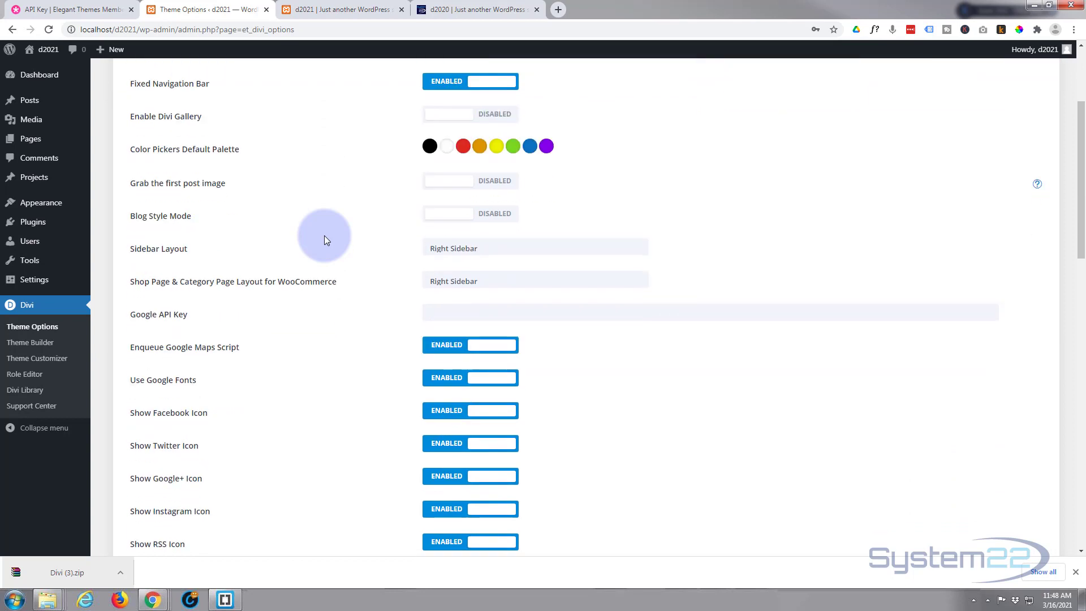
{"action": "scroll", "coordinate": [324, 235], "scroll_direction": "down", "scroll_amount": 4}
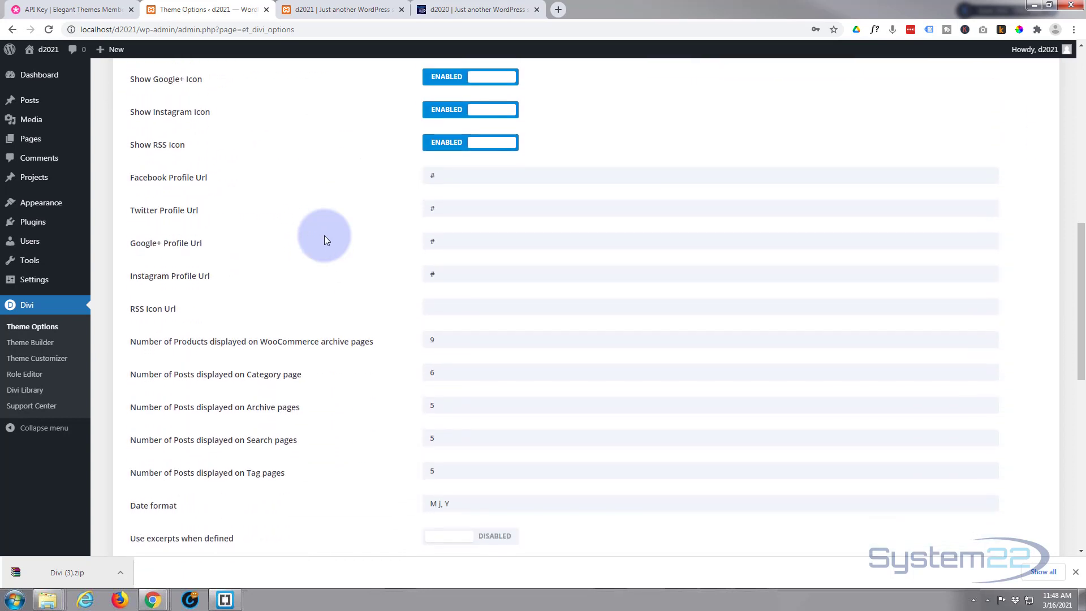
{"action": "scroll", "coordinate": [324, 235], "scroll_direction": "down", "scroll_amount": 4}
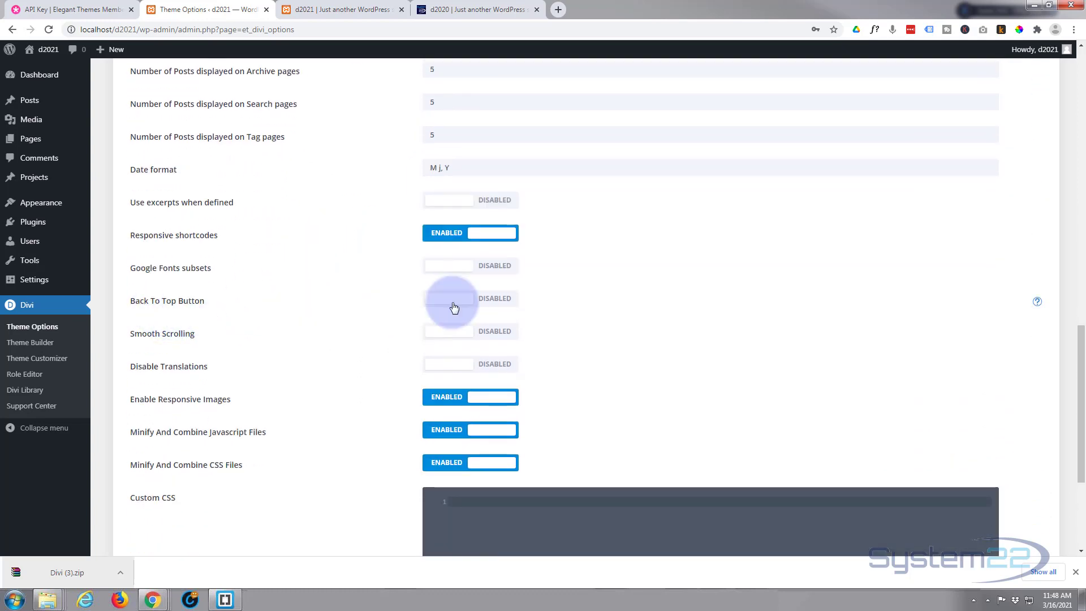
{"action": "left_click", "coordinate": [500, 302]}
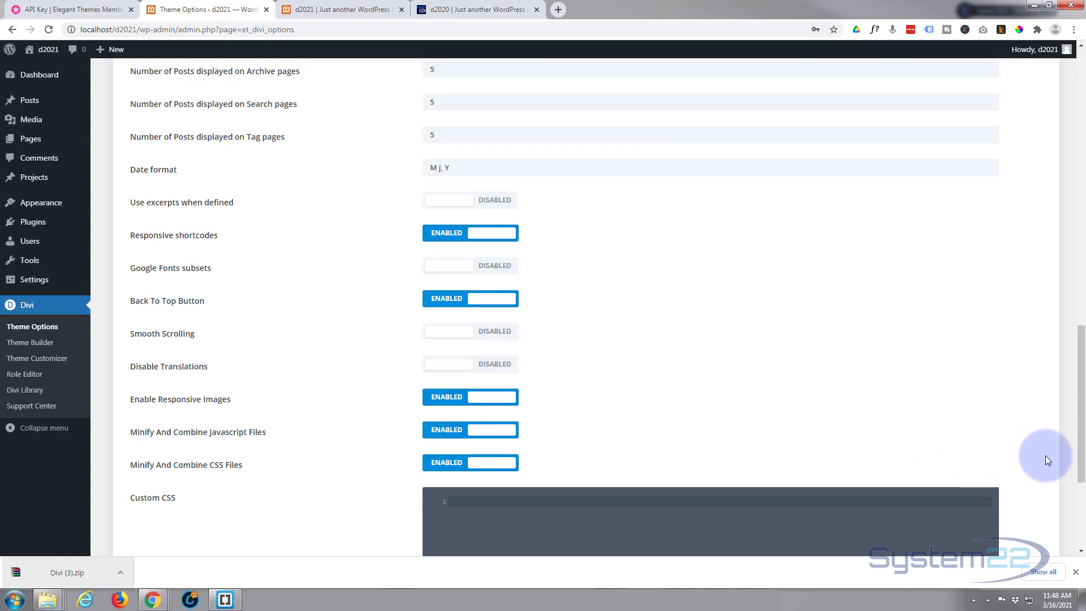
Try out the back-to-top button on the d2020 site's home page from further down the page.
{"action": "left_click", "coordinate": [457, 10]}
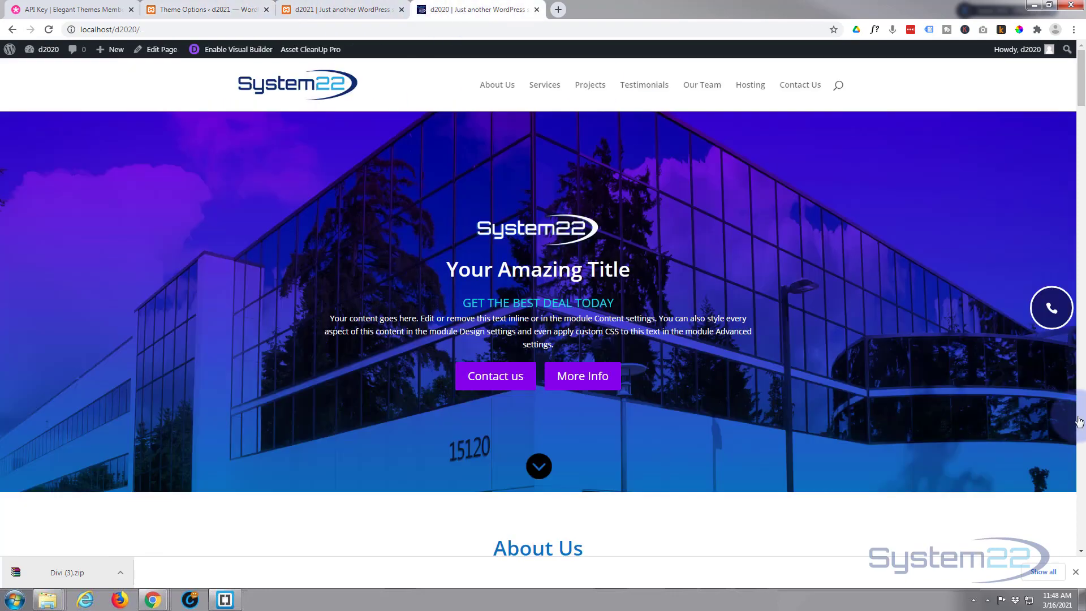
{"action": "scroll", "coordinate": [812, 336], "scroll_direction": "down", "scroll_amount": 10}
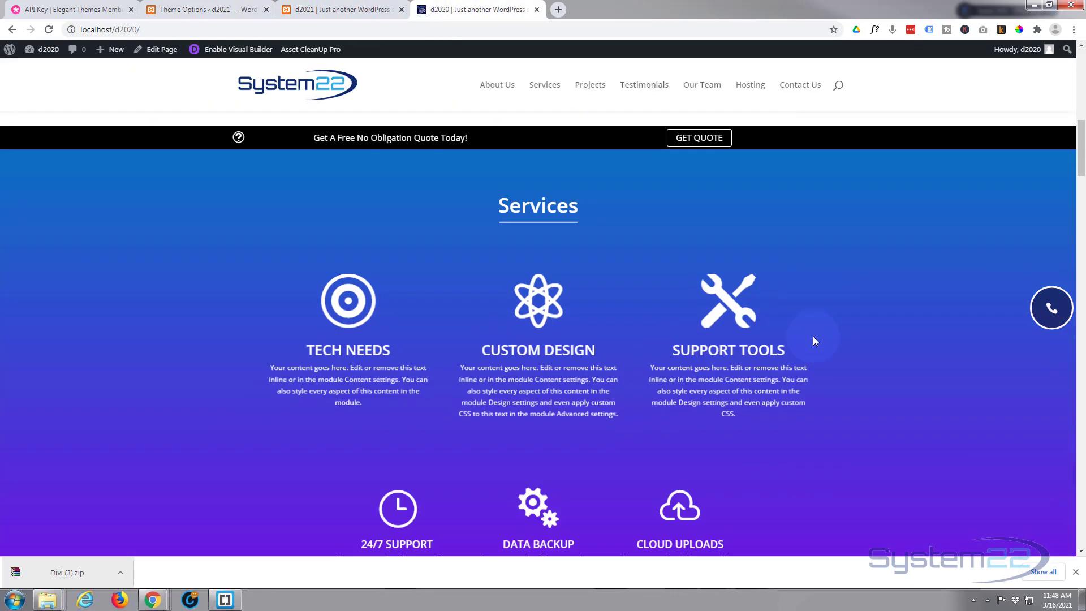
{"action": "scroll", "coordinate": [813, 336], "scroll_direction": "down", "scroll_amount": 5}
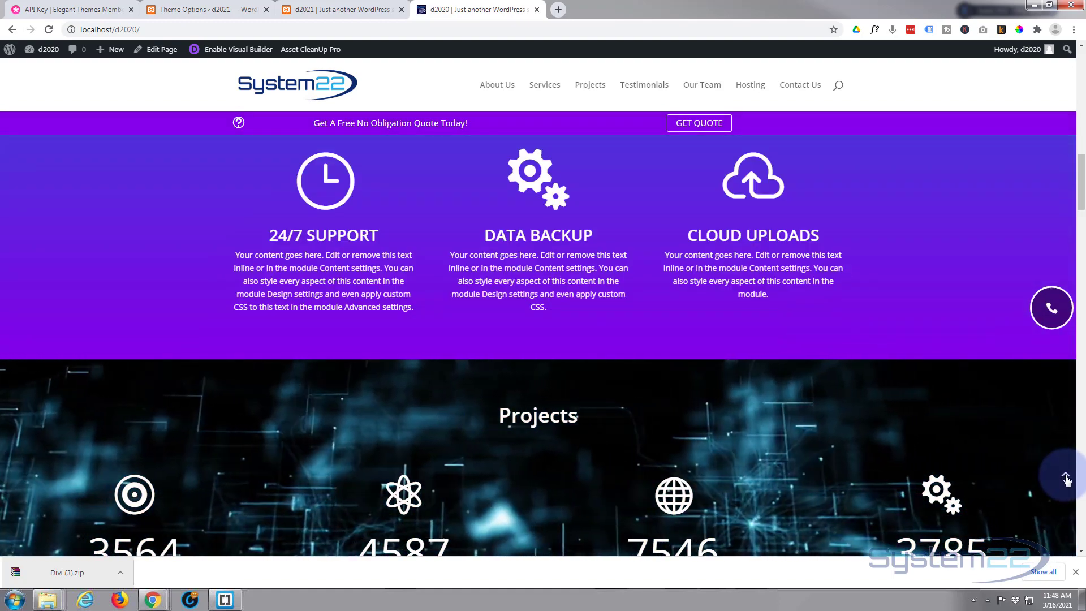
{"action": "left_click", "coordinate": [1066, 479]}
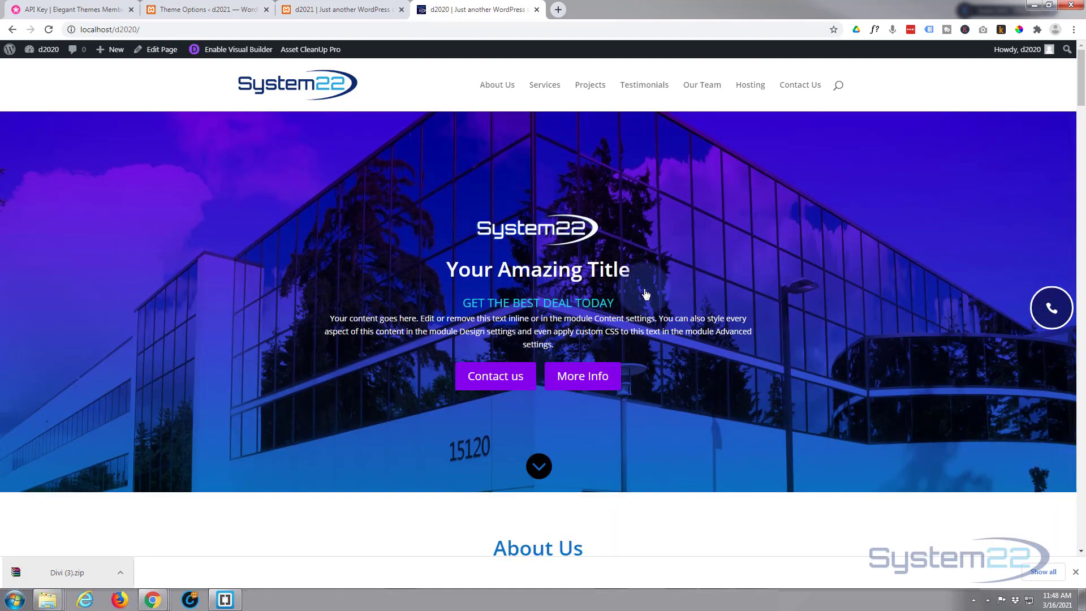
Return to the d2021 site's Divi theme options and save the general settings.
{"action": "left_click", "coordinate": [186, 10]}
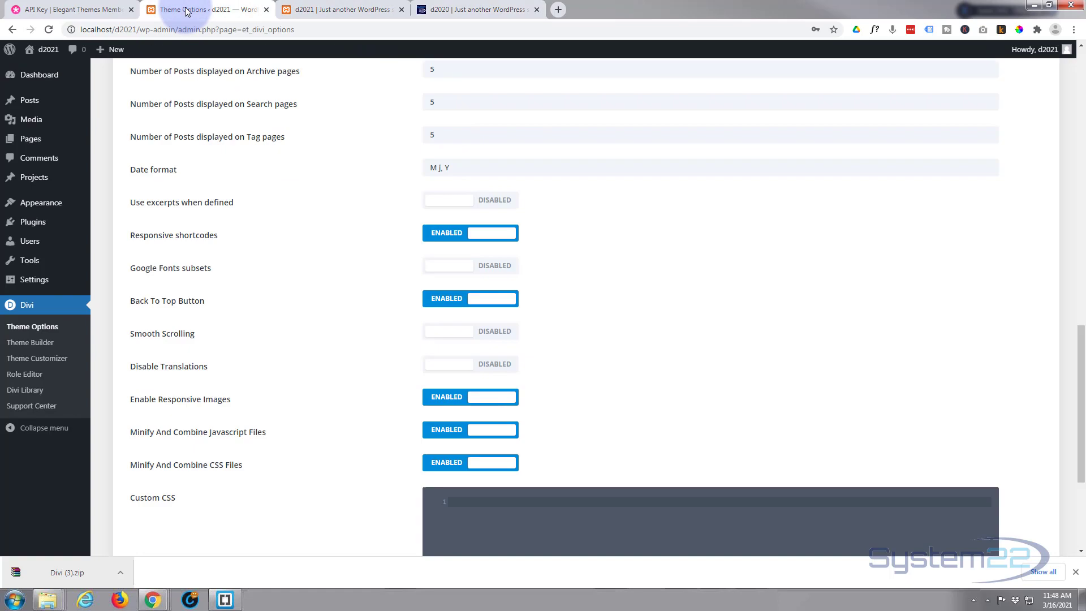
{"action": "scroll", "coordinate": [297, 234], "scroll_direction": "up", "scroll_amount": 5}
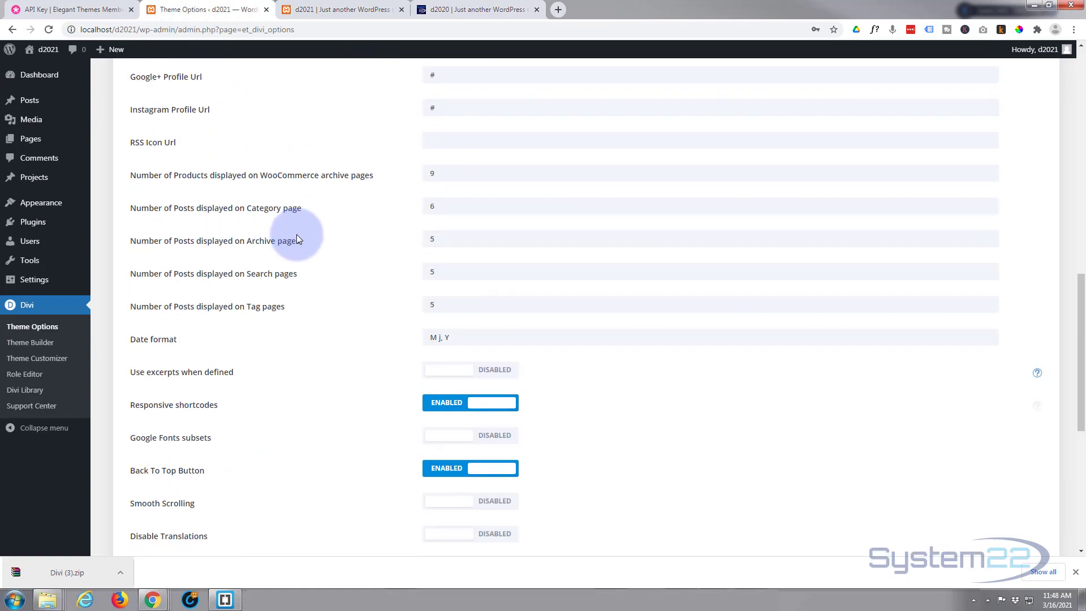
{"action": "scroll", "coordinate": [296, 234], "scroll_direction": "up", "scroll_amount": 10}
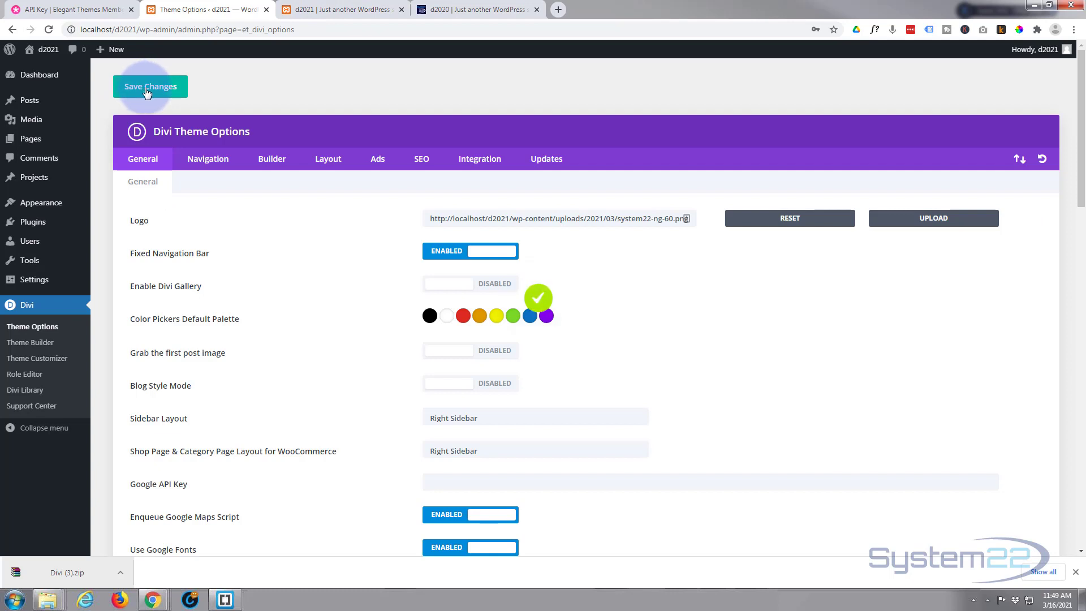
Reload the d2021 site's front page to check the uploaded logo, and return to the Divi theme options.
{"action": "left_click", "coordinate": [332, 10]}
{"action": "left_click", "coordinate": [49, 29]}
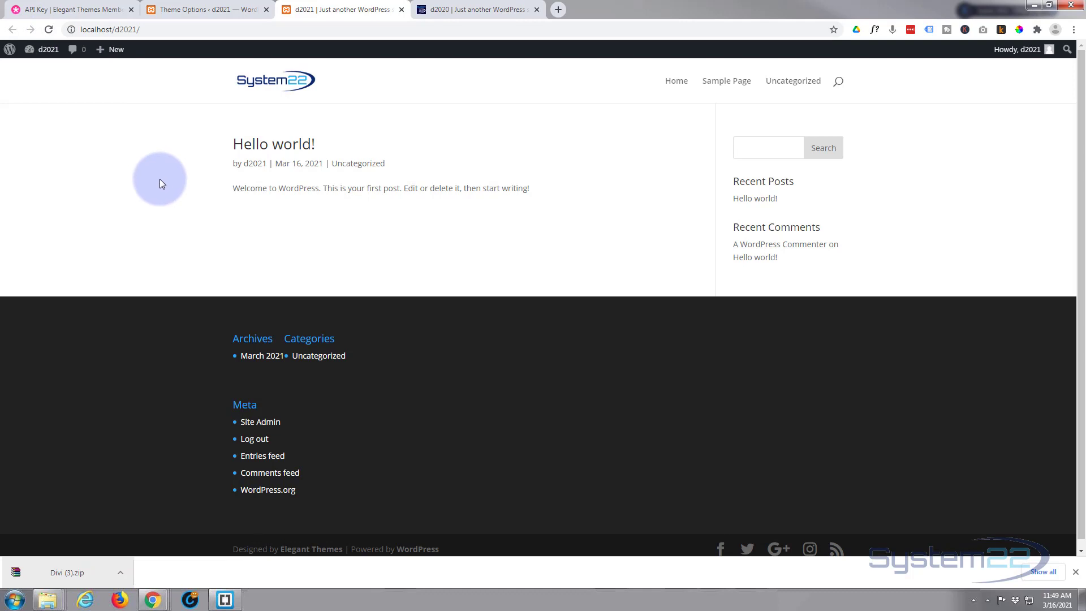
{"action": "left_click", "coordinate": [189, 10]}
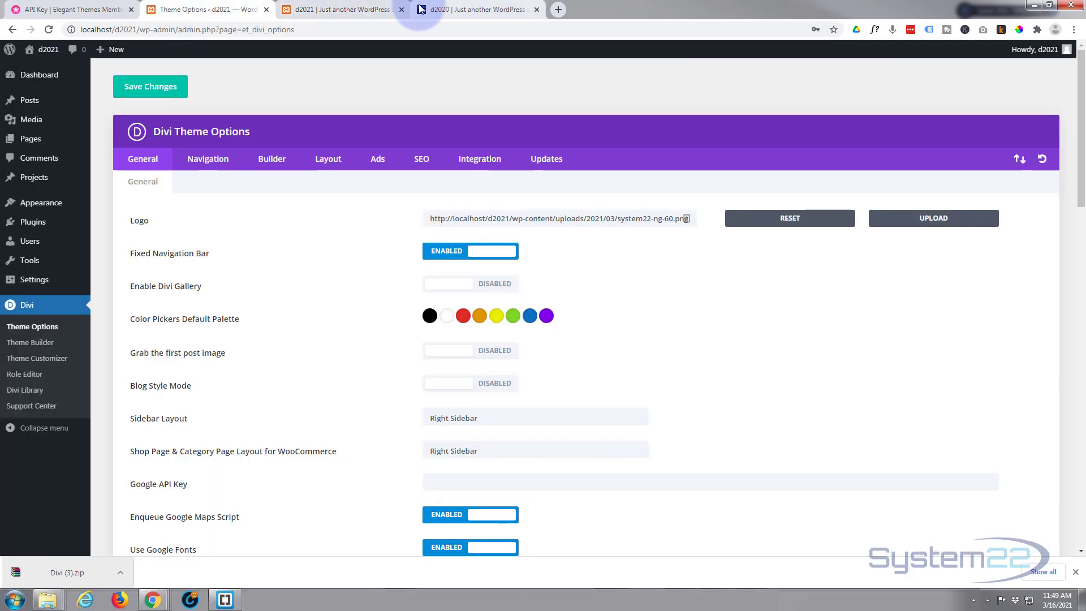
In the theme customizer's Site Identity settings, upload favicon.jpg and set it as the site icon without cropping.
{"action": "mouse_move", "coordinate": [39, 203]}
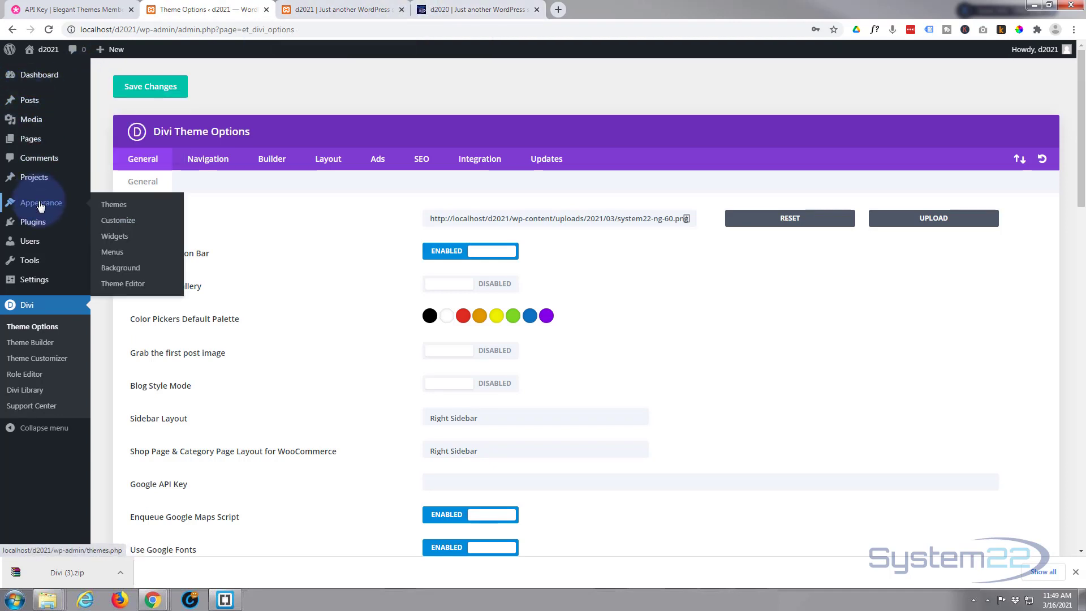
{"action": "left_click", "coordinate": [121, 224]}
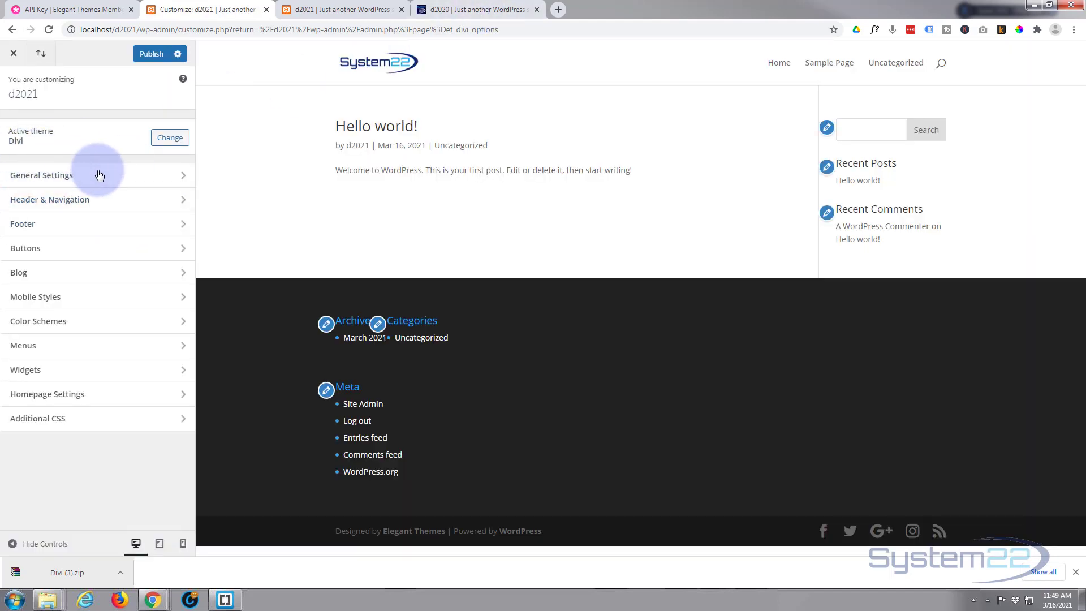
{"action": "left_click", "coordinate": [123, 176]}
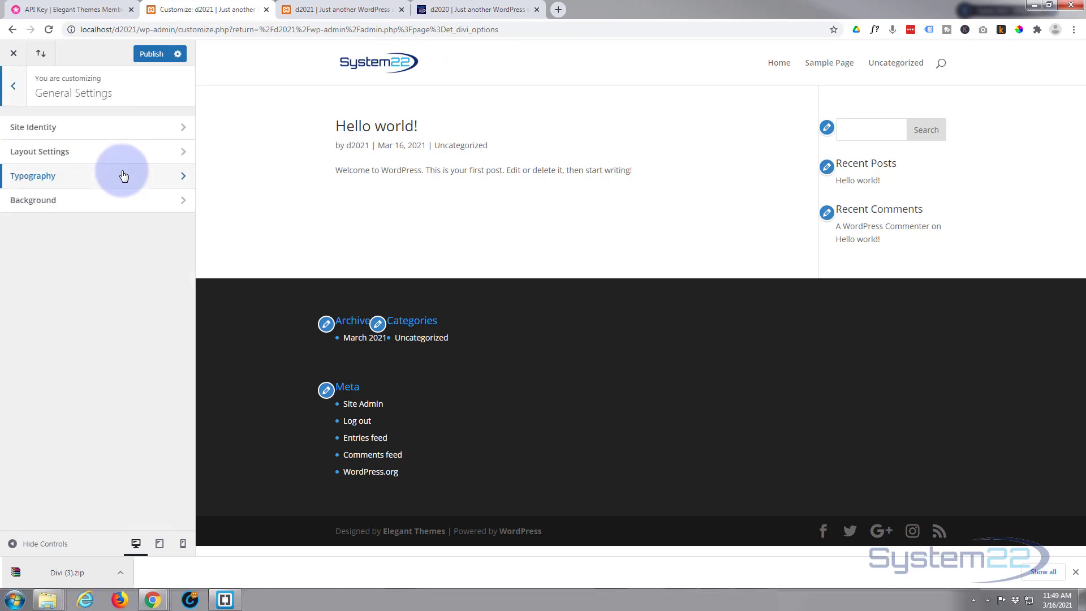
{"action": "left_click", "coordinate": [115, 131]}
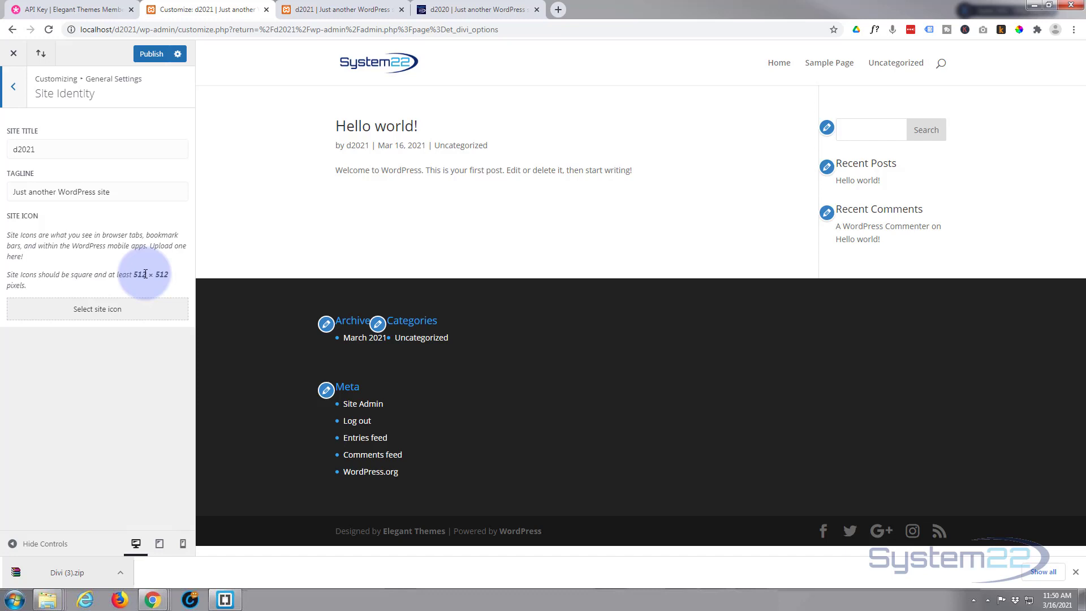
{"action": "left_click", "coordinate": [94, 309]}
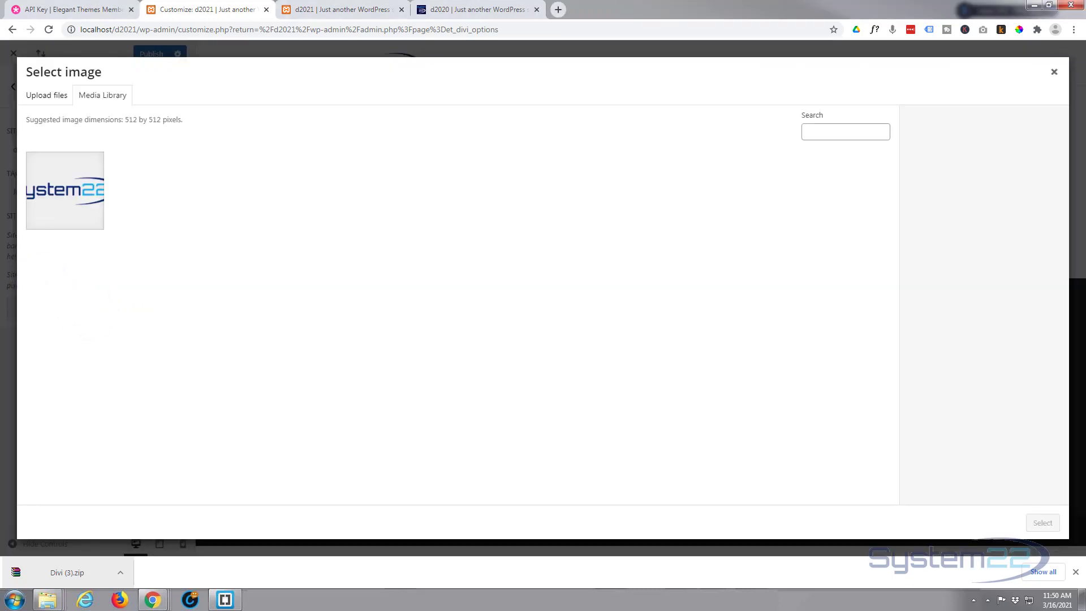
{"action": "left_click_drag", "start_coordinate": [509, 9], "coordinate": [271, 206]}
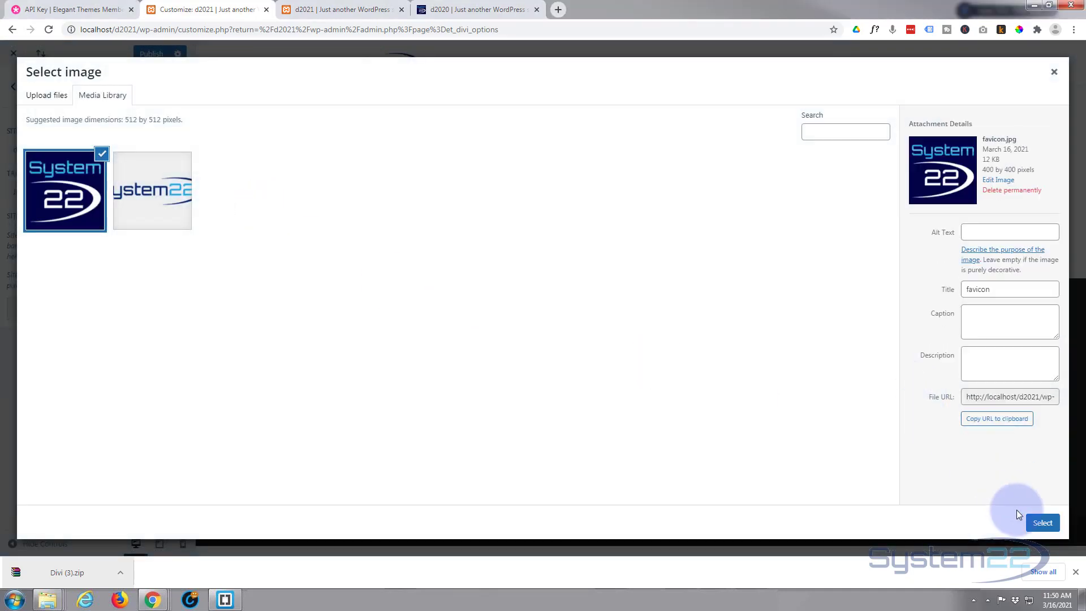
{"action": "left_click", "coordinate": [1042, 524]}
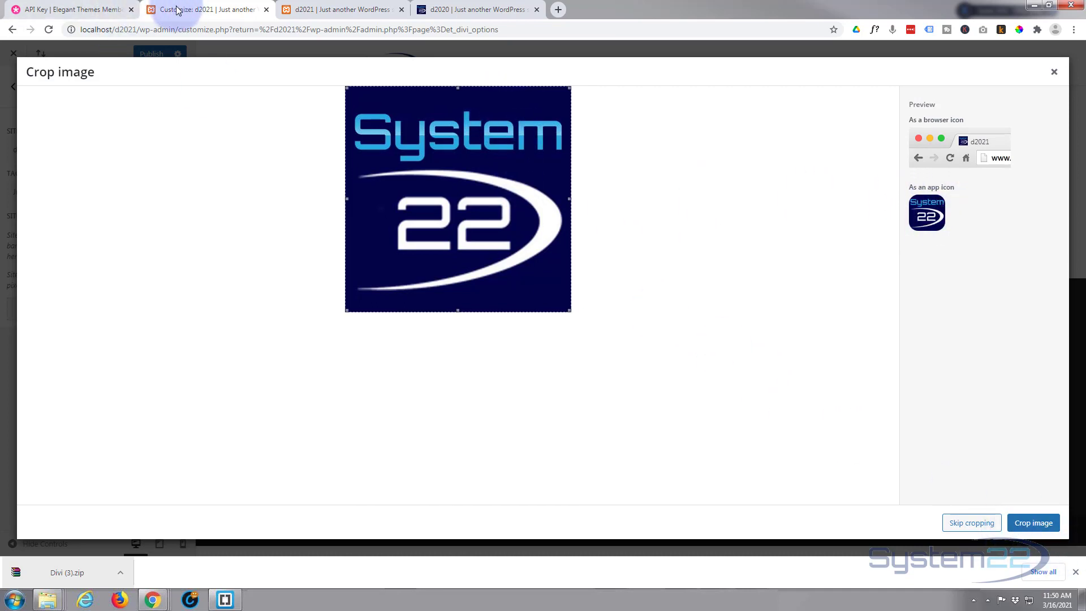
{"action": "left_click", "coordinate": [970, 523]}
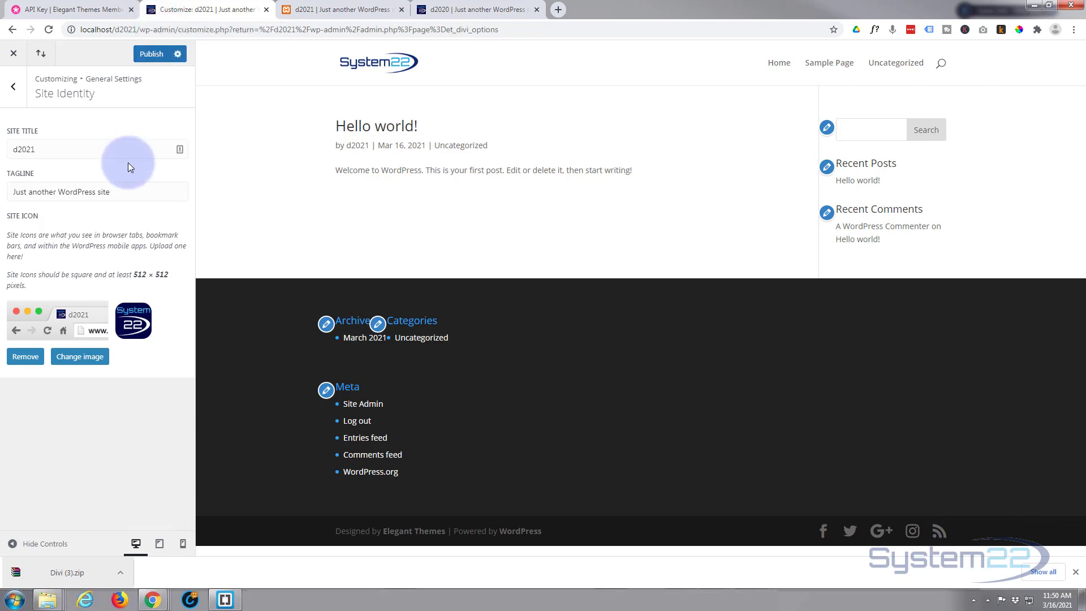
{"action": "left_click", "coordinate": [13, 87]}
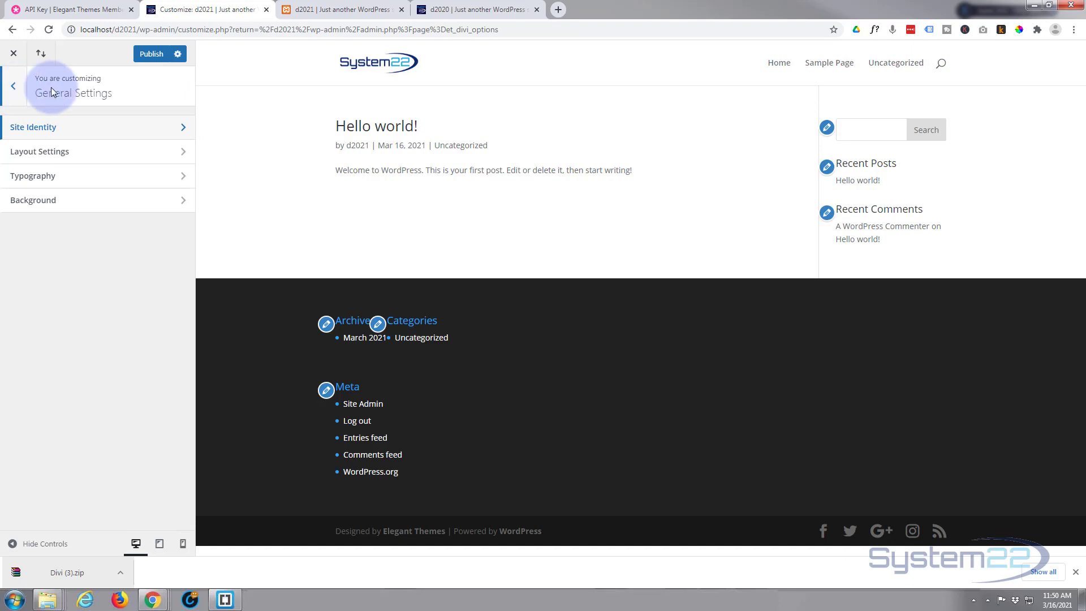
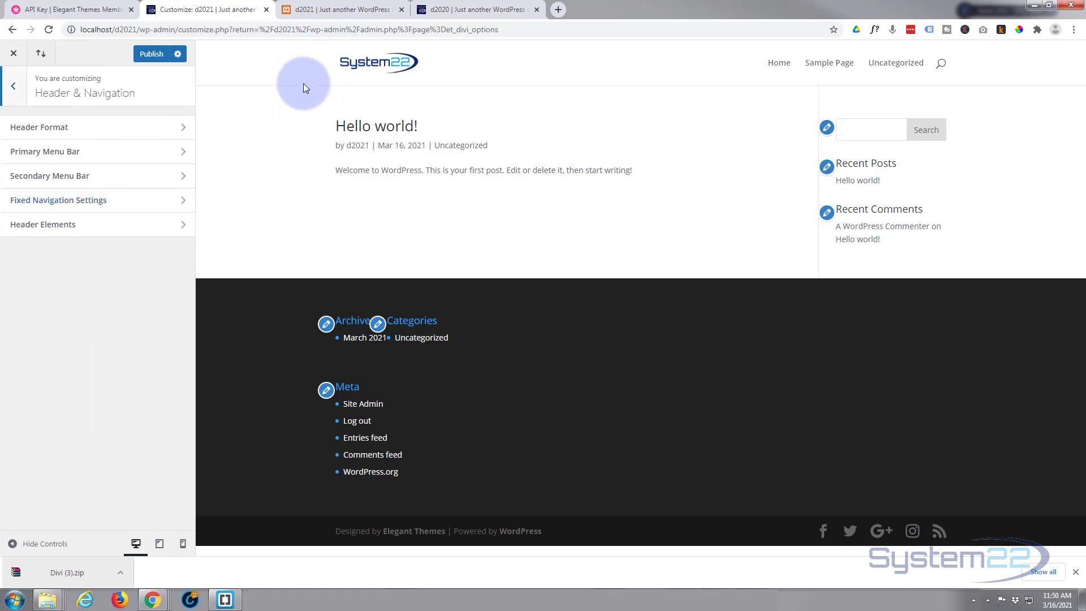
Set the primary menu bar's menu height to 80 and its logo max height to 80.
{"action": "left_click", "coordinate": [106, 152]}
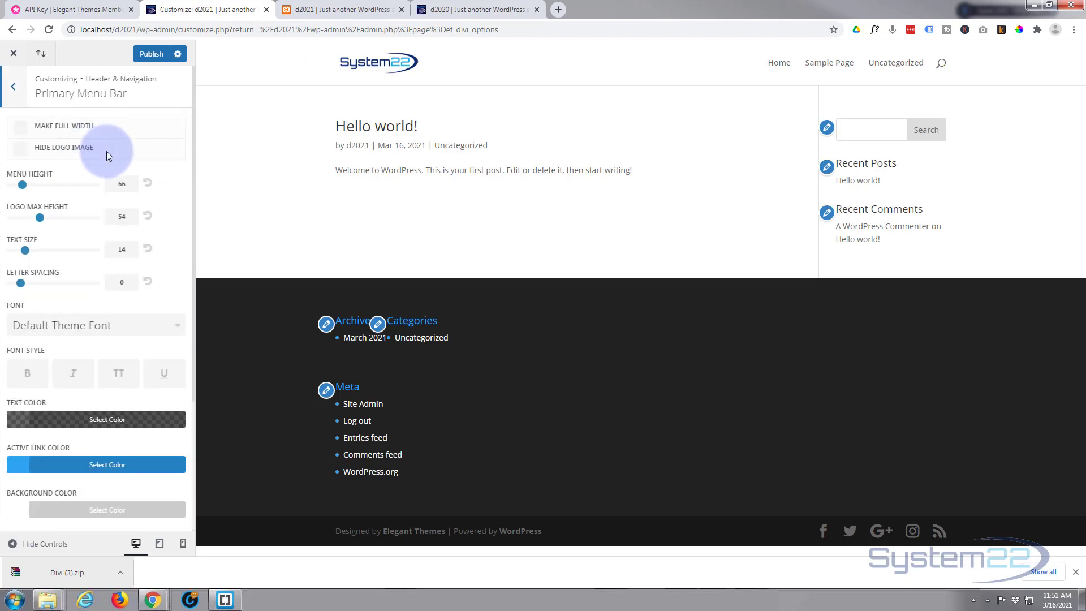
{"action": "left_click_drag", "start_coordinate": [26, 185], "coordinate": [27, 185]}
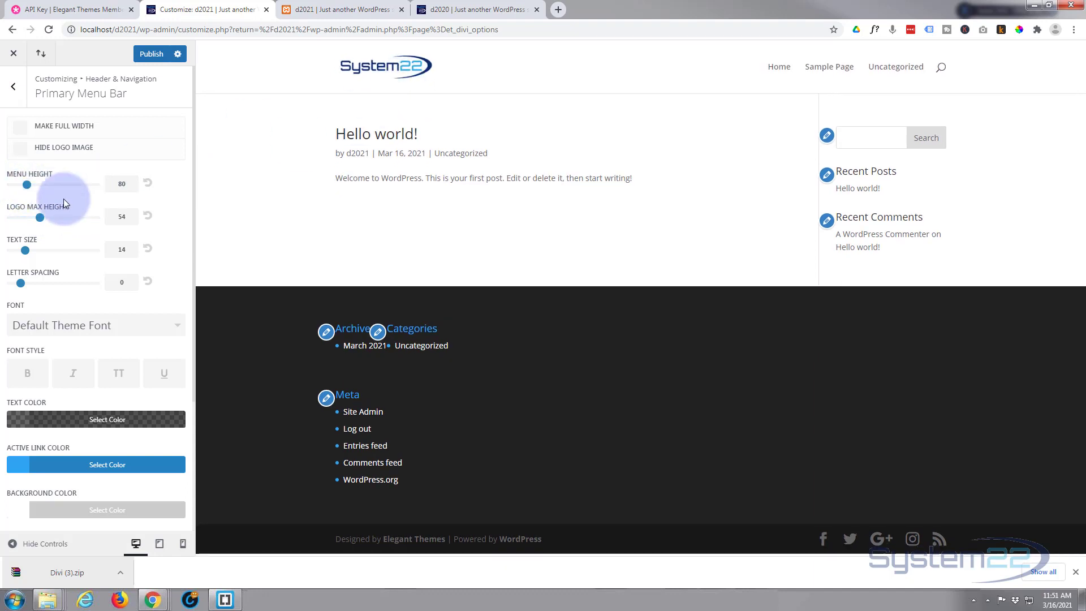
{"action": "left_click_drag", "start_coordinate": [39, 217], "coordinate": [76, 218]}
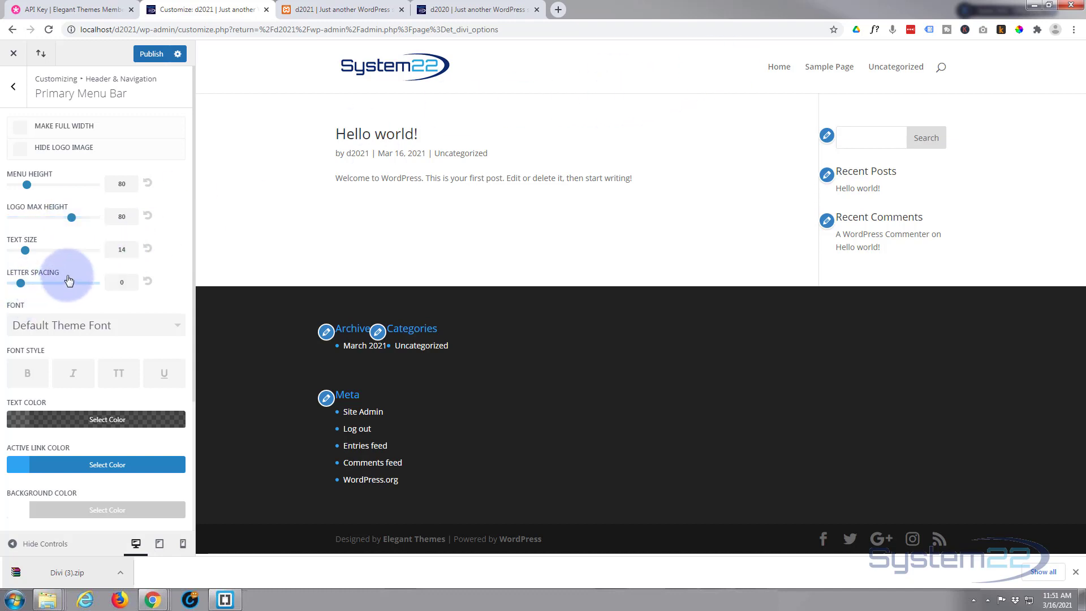
Look through the primary menu bar's font choices and color options, keeping Default Theme Font.
{"action": "scroll", "coordinate": [68, 281], "scroll_direction": "down", "scroll_amount": 2}
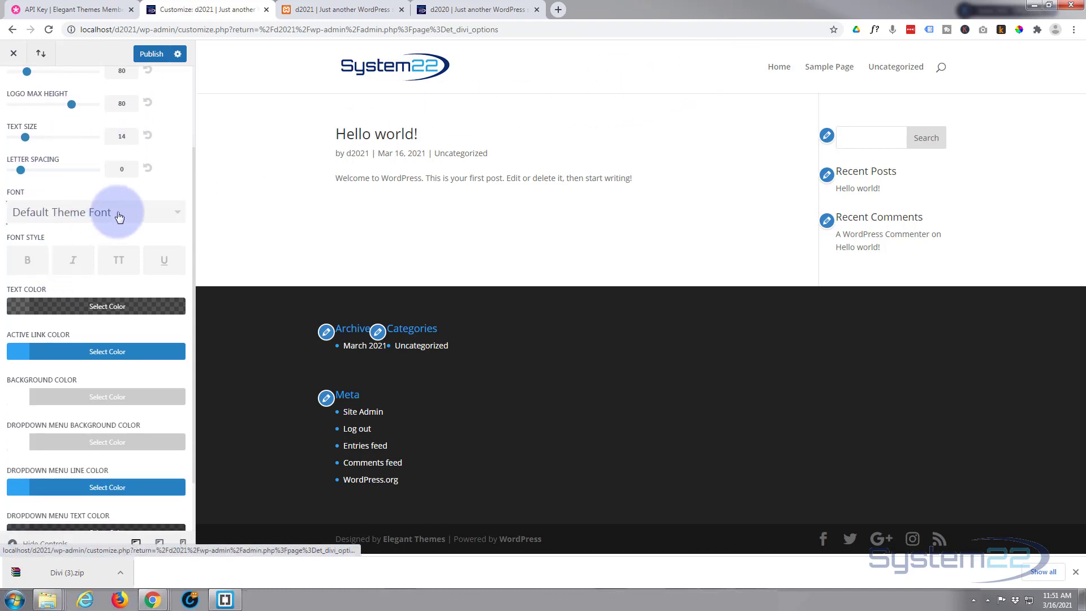
{"action": "left_click", "coordinate": [119, 216]}
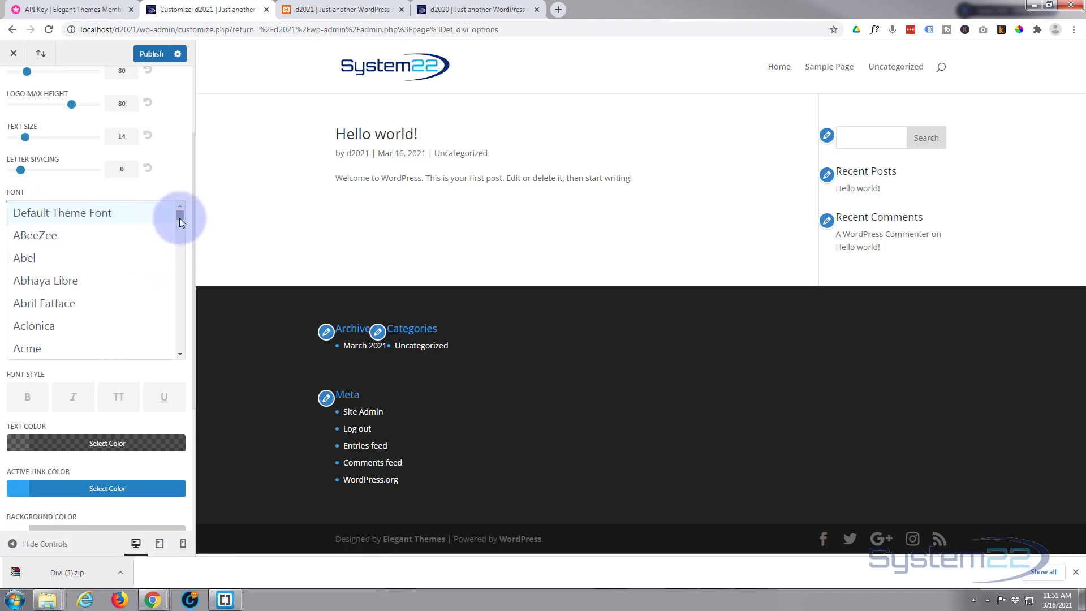
{"action": "left_click_drag", "start_coordinate": [178, 218], "coordinate": [179, 275]}
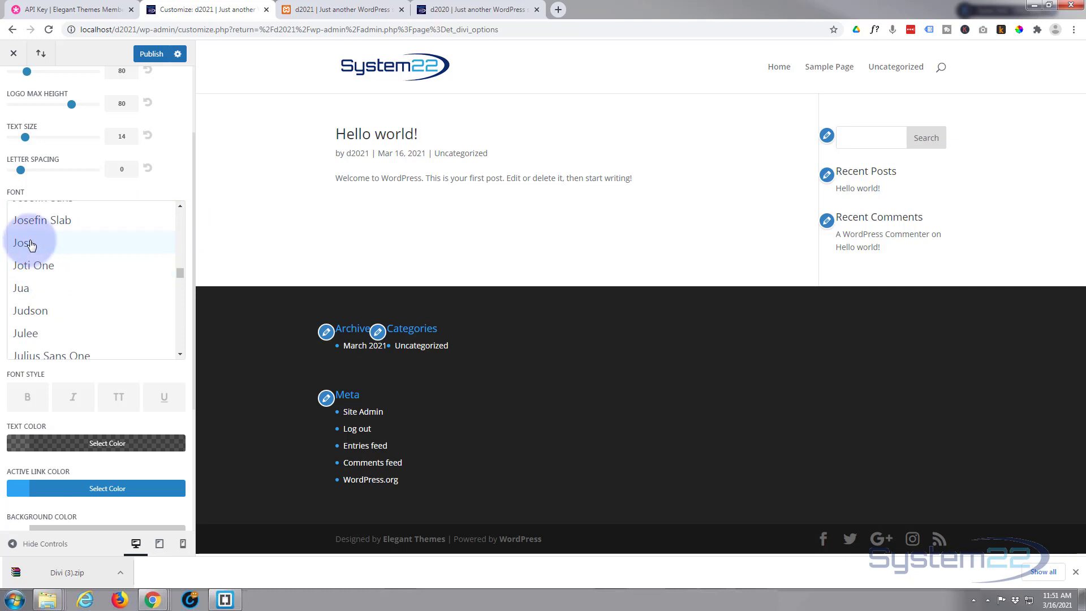
{"action": "left_click_drag", "start_coordinate": [177, 270], "coordinate": [179, 213]}
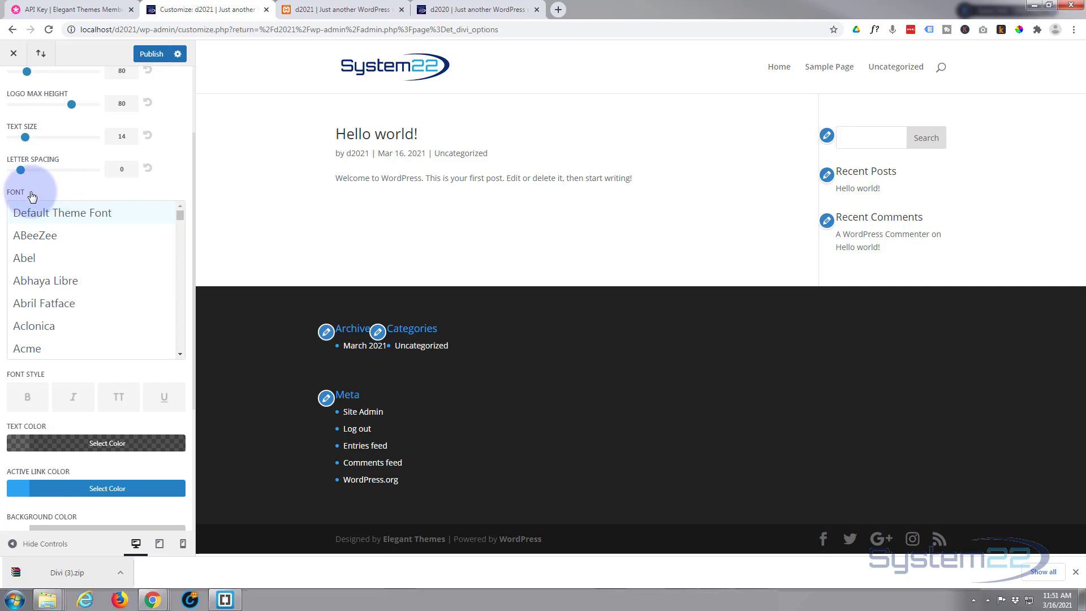
{"action": "left_click", "coordinate": [59, 213]}
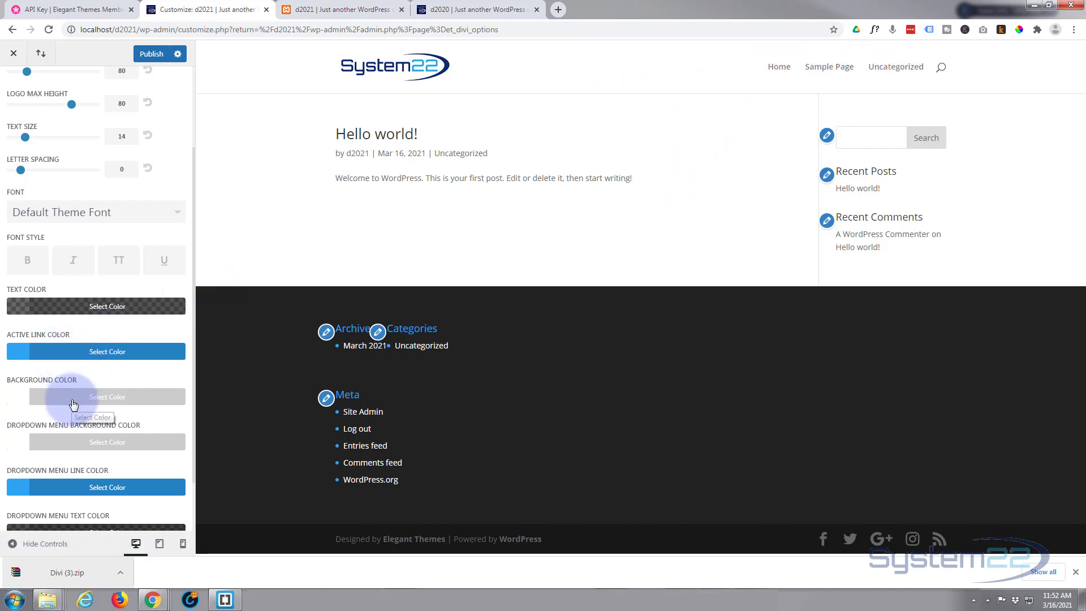
{"action": "scroll", "coordinate": [79, 390], "scroll_direction": "down", "scroll_amount": 1}
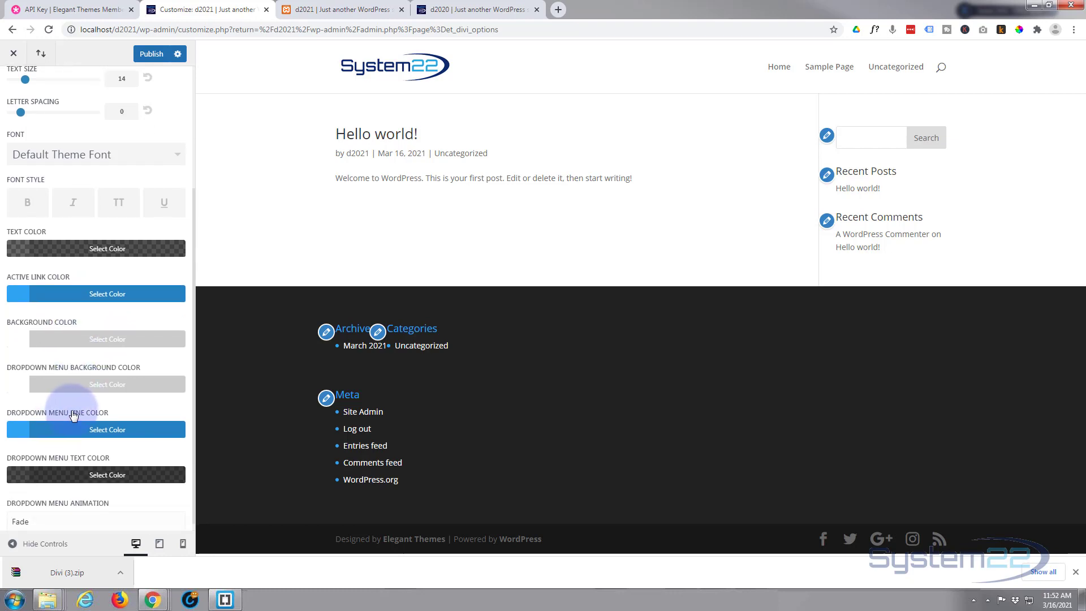
{"action": "scroll", "coordinate": [74, 416], "scroll_direction": "down", "scroll_amount": 1}
{"action": "scroll", "coordinate": [65, 473], "scroll_direction": "up", "scroll_amount": 2}
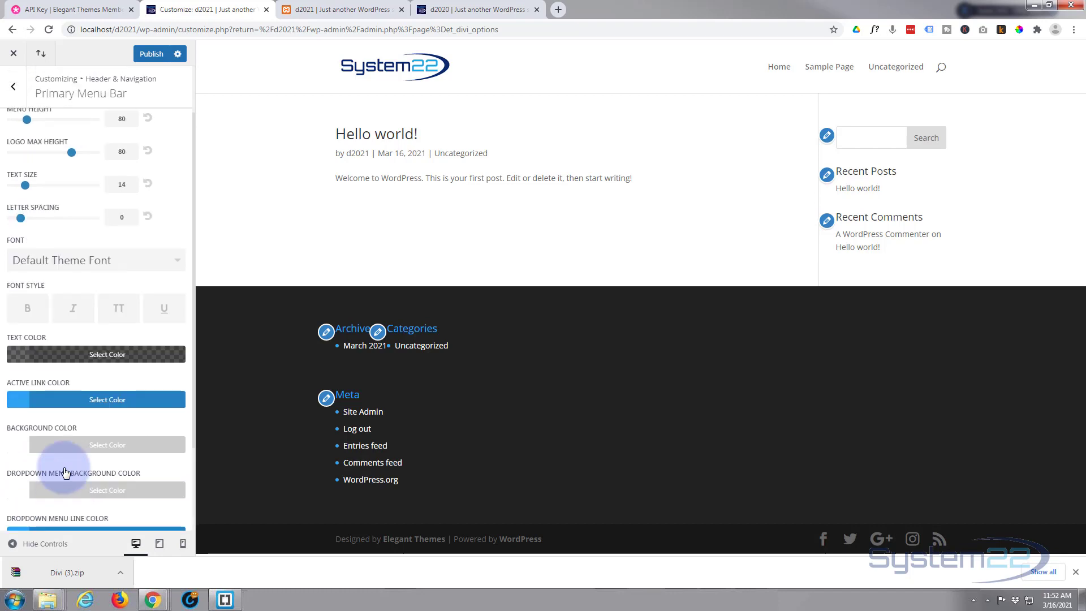
{"action": "scroll", "coordinate": [80, 396], "scroll_direction": "up", "scroll_amount": 2}
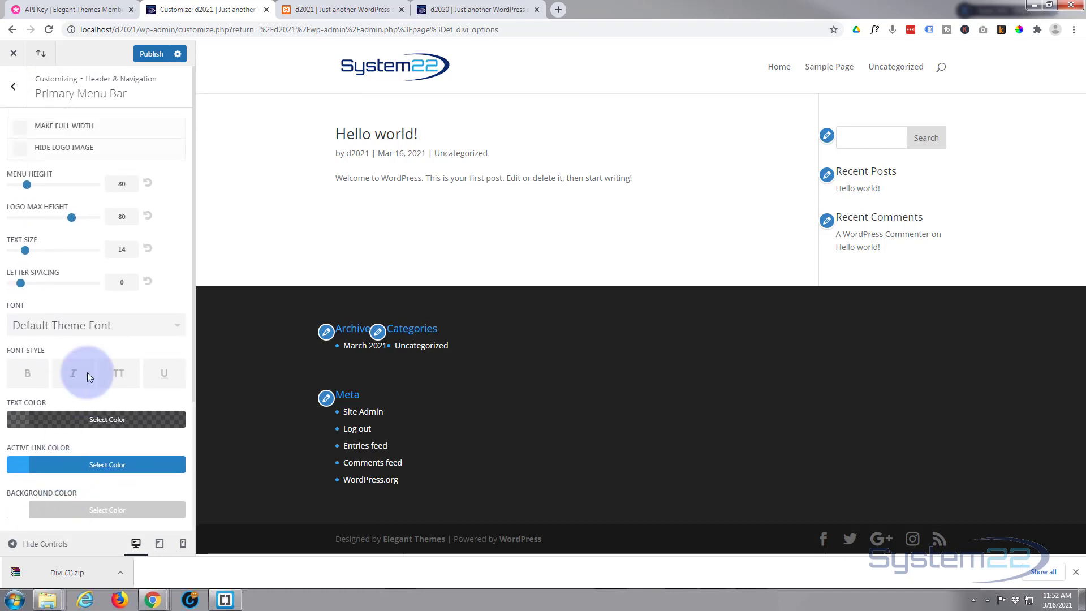
{"action": "left_click", "coordinate": [14, 89]}
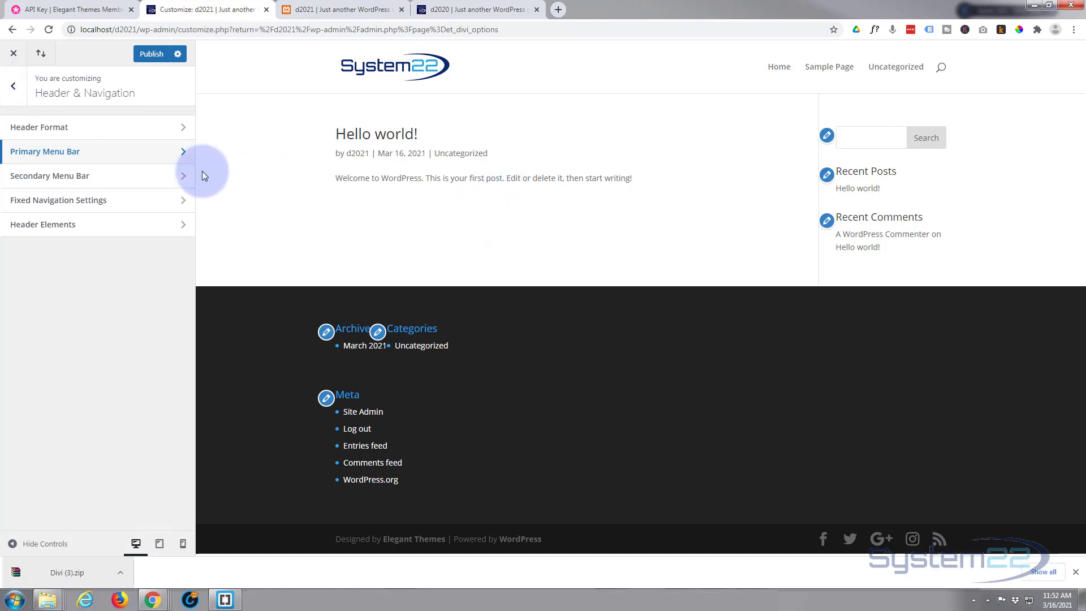
Set the fixed menu height to 80 in the Fixed Navigation Settings and open the Homepage Settings.
{"action": "left_click", "coordinate": [54, 201]}
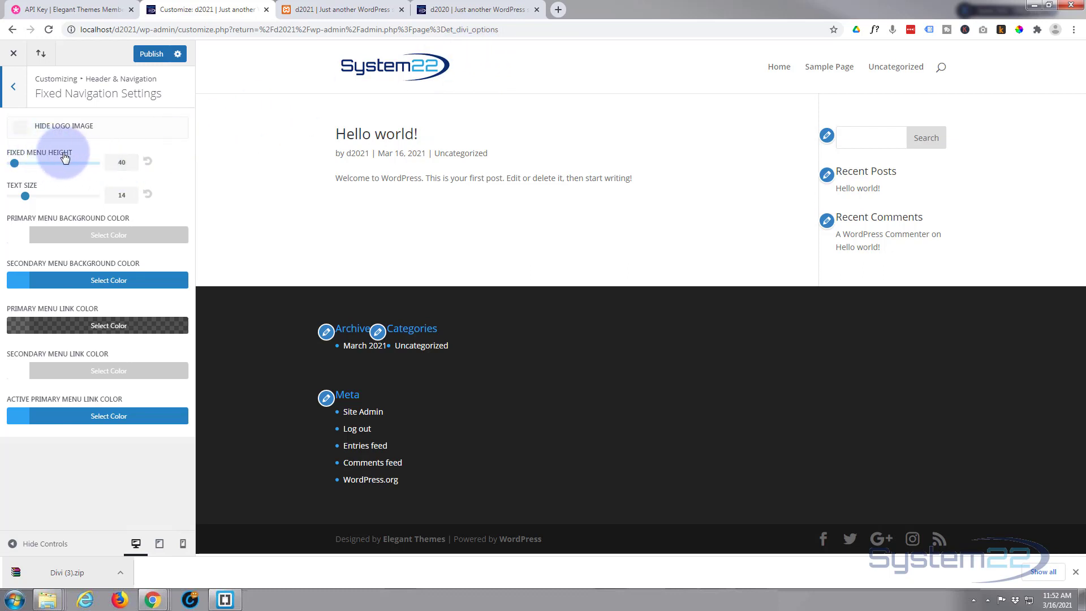
{"action": "double_click", "coordinate": [135, 157]}
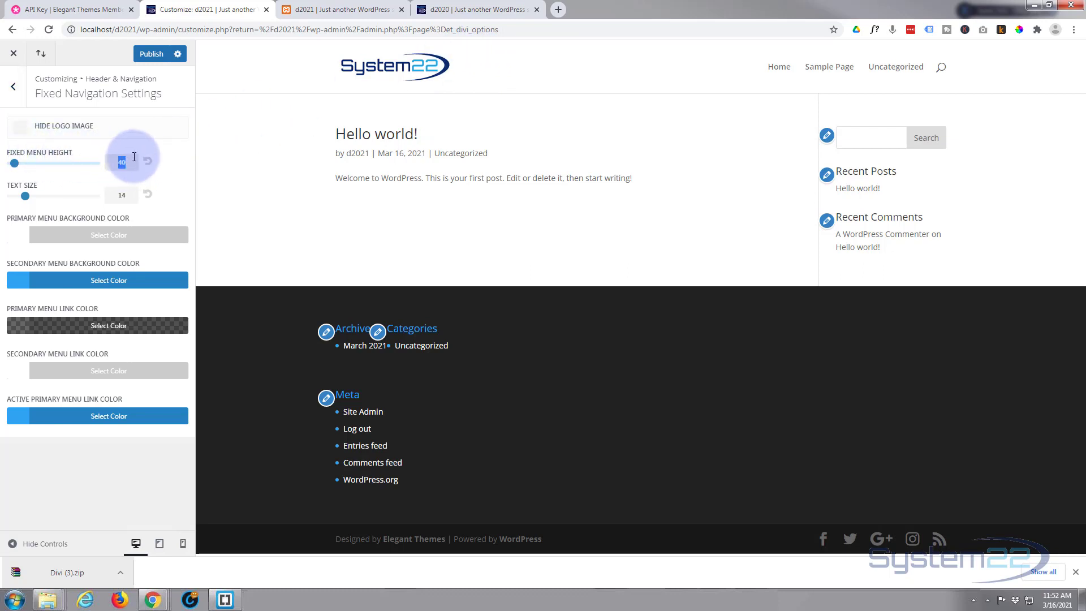
{"action": "type", "text": "80"}
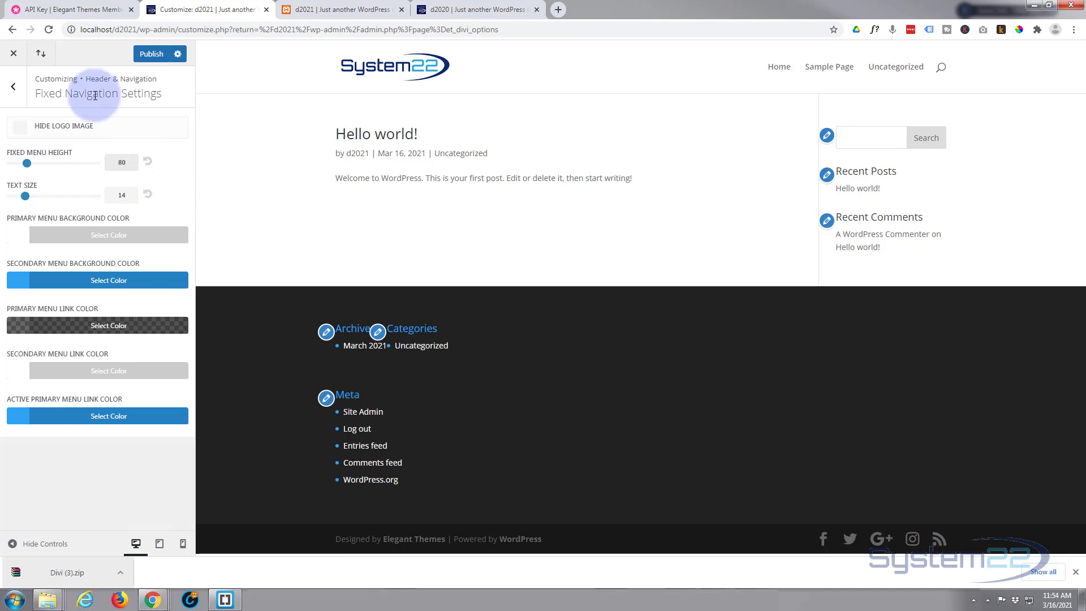
{"action": "left_click", "coordinate": [14, 90]}
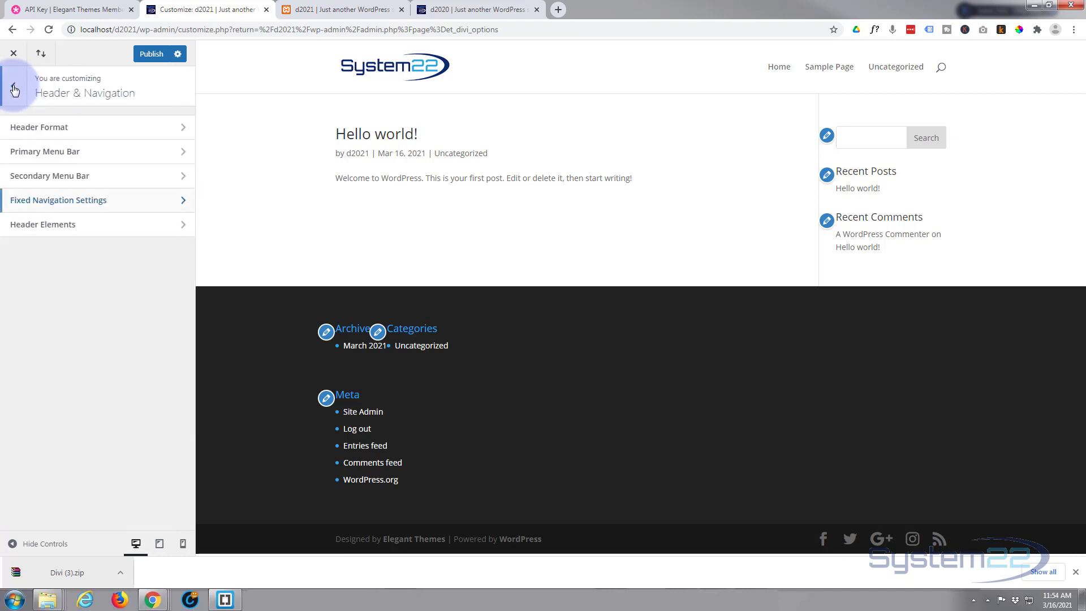
{"action": "left_click", "coordinate": [13, 89]}
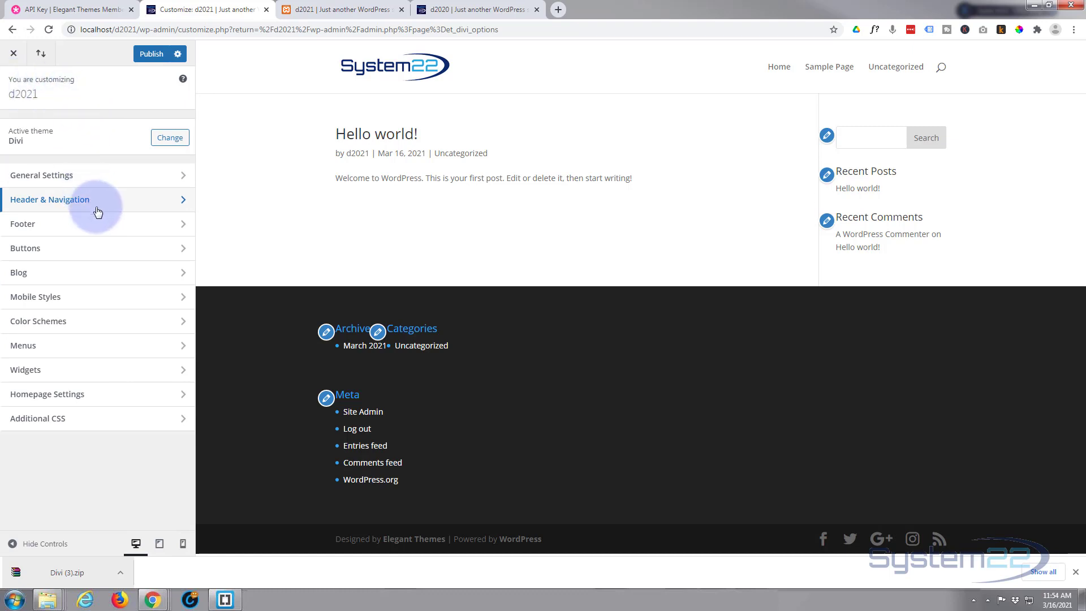
{"action": "left_click", "coordinate": [106, 395]}
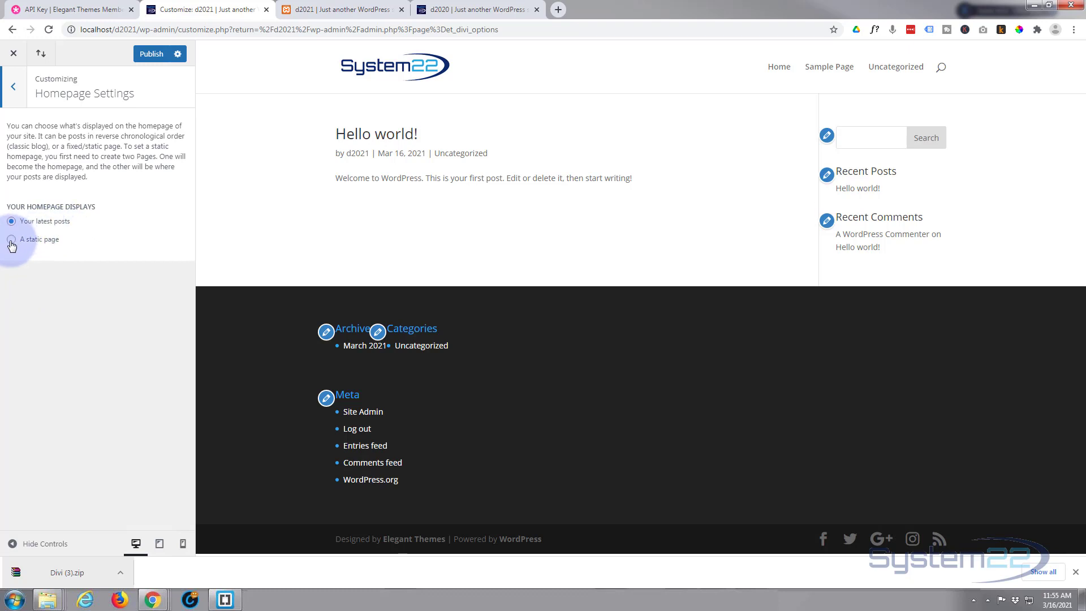
Create a new page titled Home on the d2021 site and open it in the Divi Builder.
{"action": "left_click", "coordinate": [313, 9]}
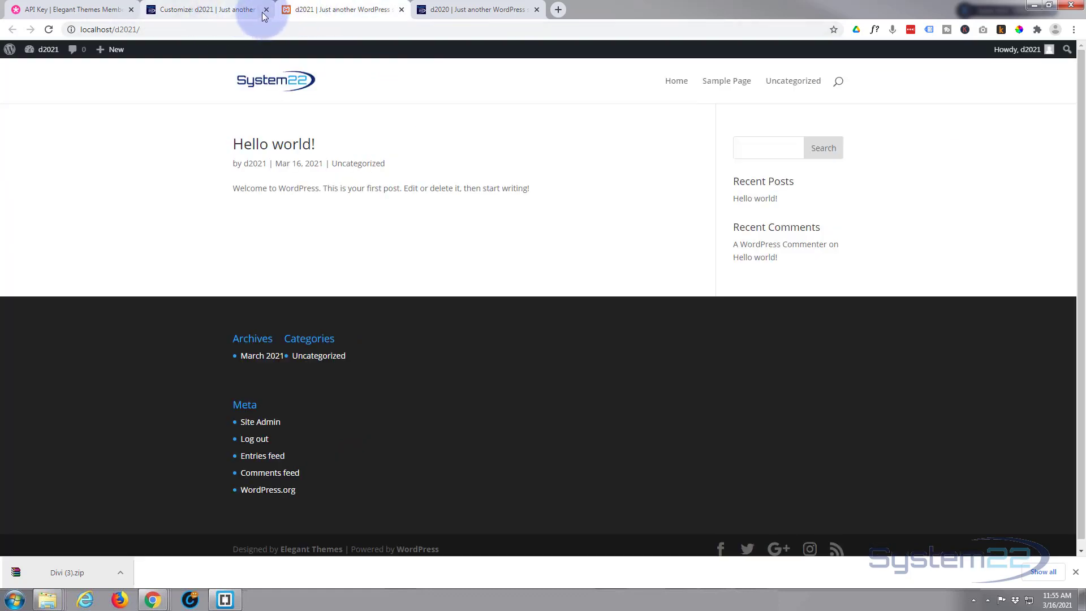
{"action": "mouse_move", "coordinate": [117, 54]}
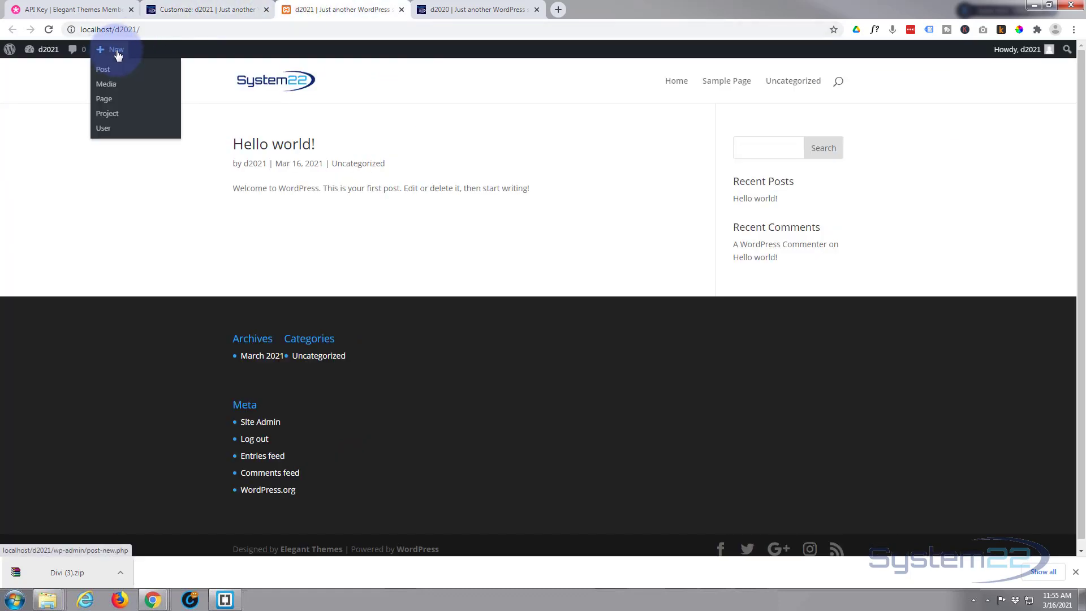
{"action": "left_click", "coordinate": [110, 102]}
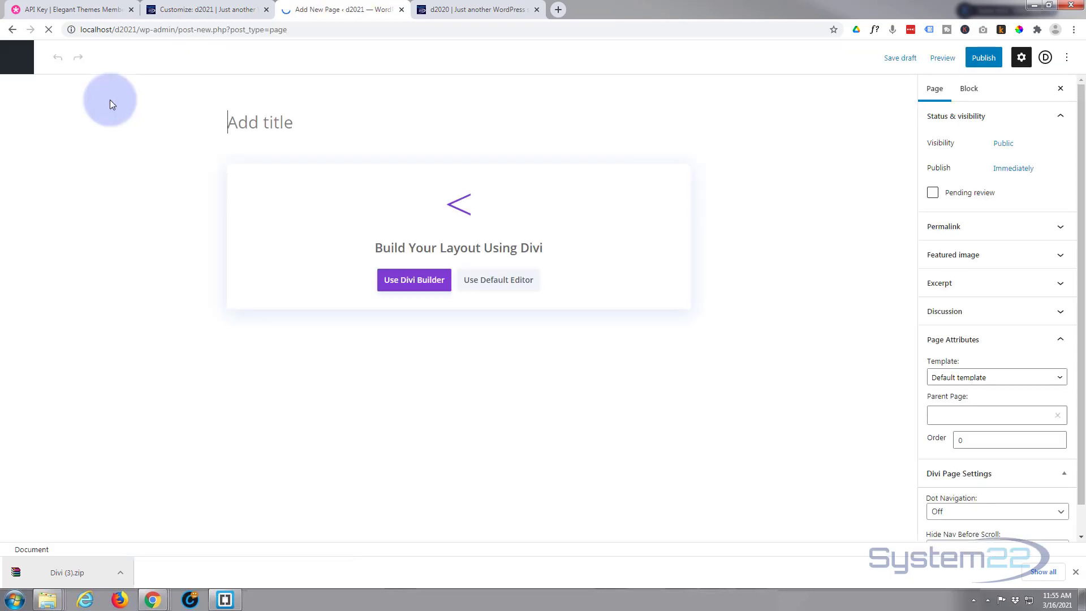
{"action": "type", "text": "Home"}
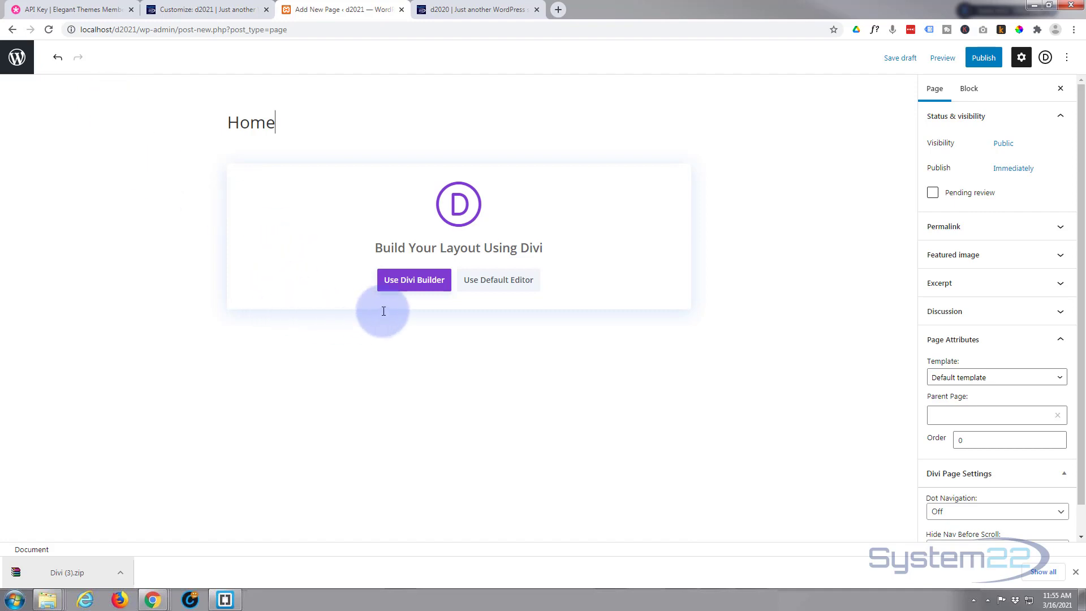
{"action": "left_click", "coordinate": [408, 283]}
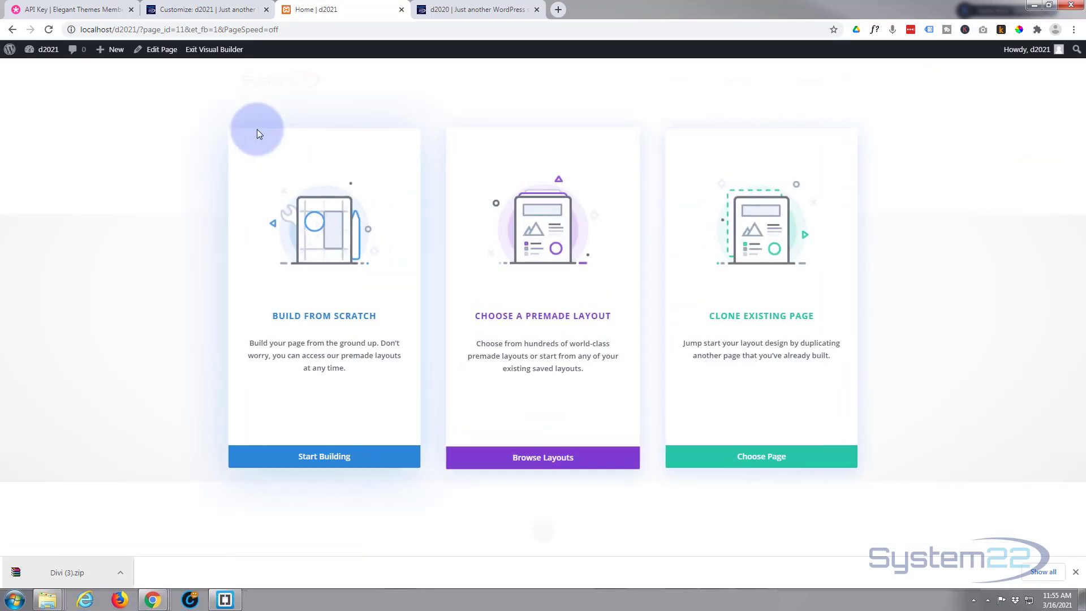
Build the Home page from scratch with a single-column row holding a default Call To Action module, and save it as a draft.
{"action": "left_click", "coordinate": [311, 463]}
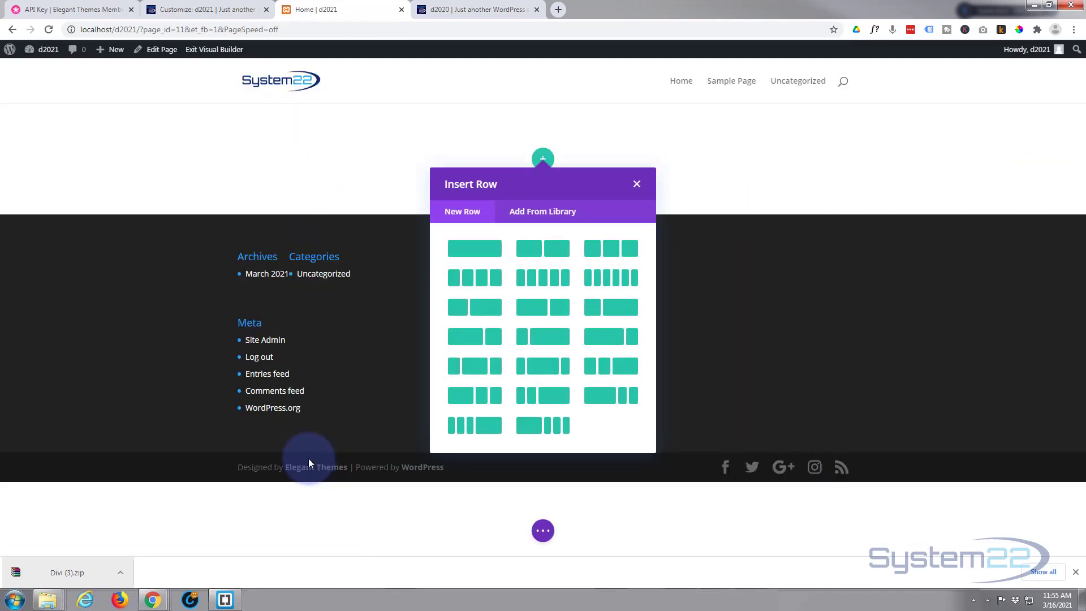
{"action": "left_click", "coordinate": [477, 249]}
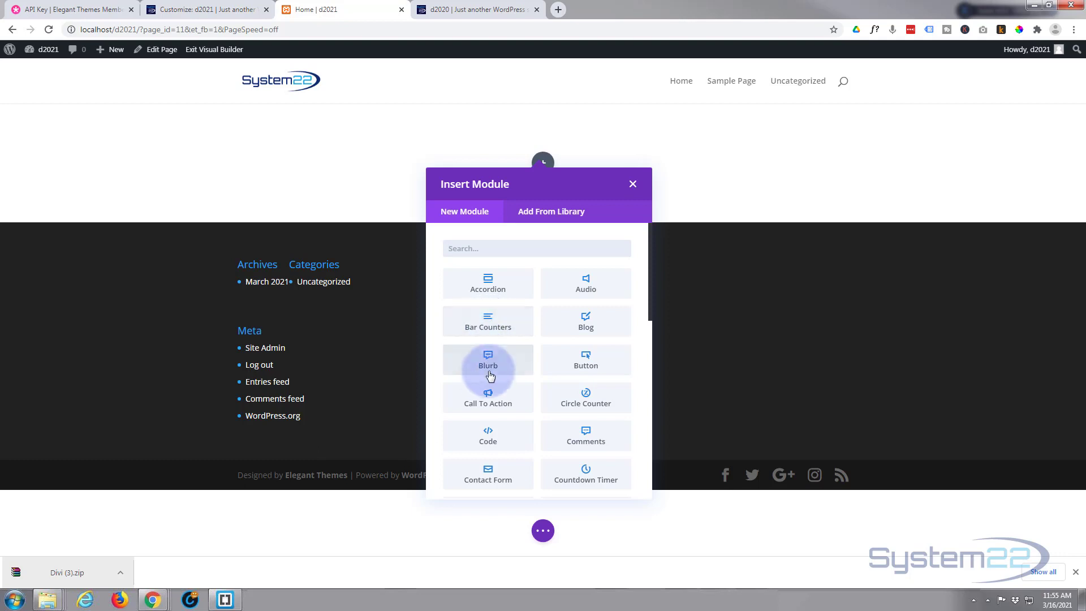
{"action": "left_click", "coordinate": [478, 395]}
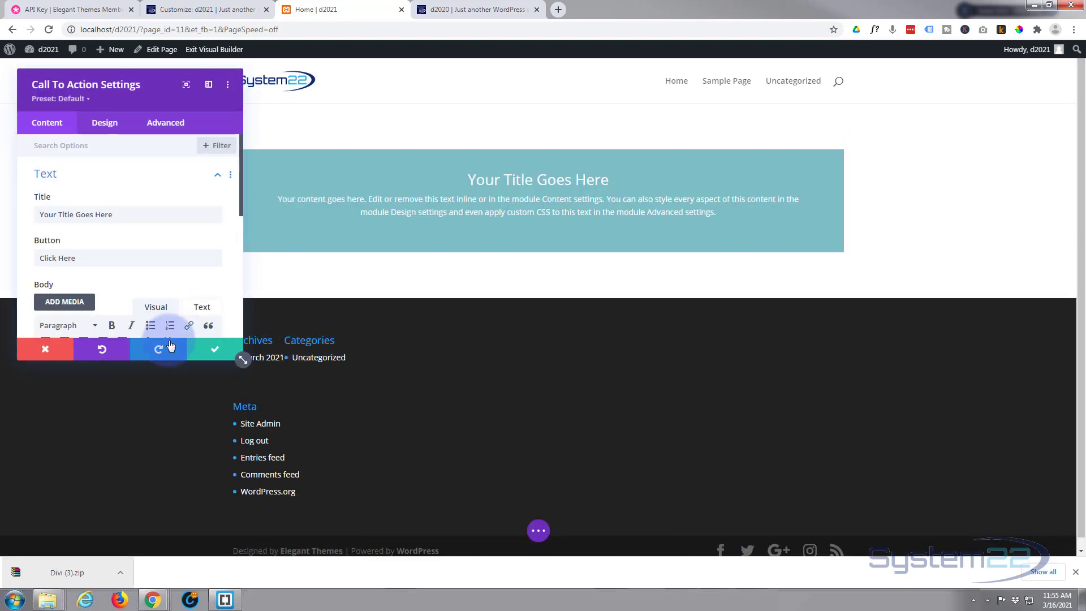
{"action": "left_click", "coordinate": [216, 352]}
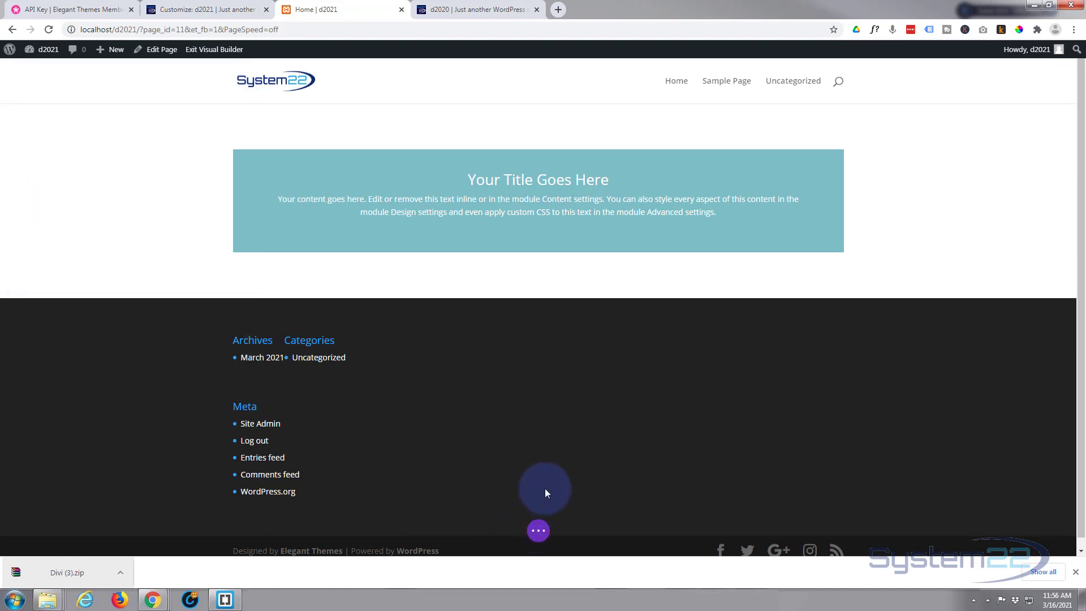
{"action": "left_click", "coordinate": [537, 531]}
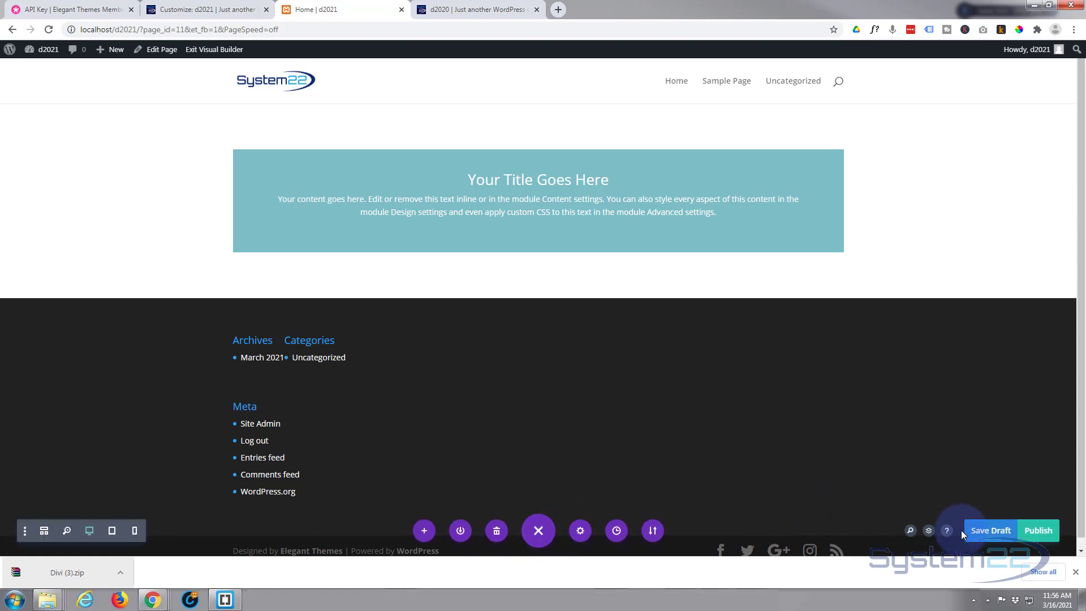
{"action": "left_click", "coordinate": [990, 529]}
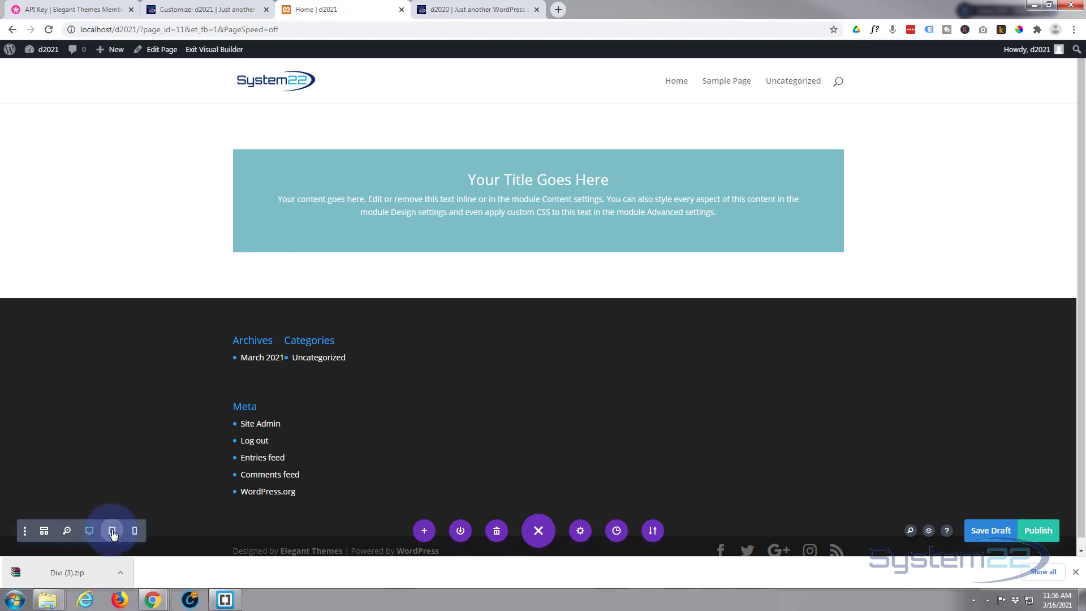
Preview the Home page in tablet, phone, desktop and wireframe views, and look at its Layers structure.
{"action": "left_click", "coordinate": [112, 532]}
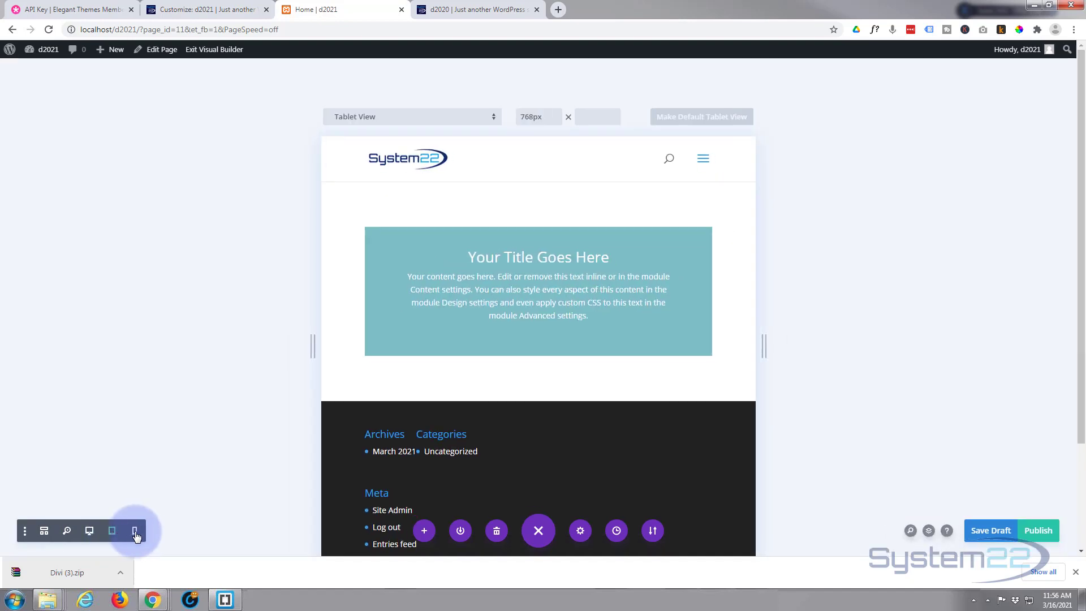
{"action": "left_click", "coordinate": [135, 533]}
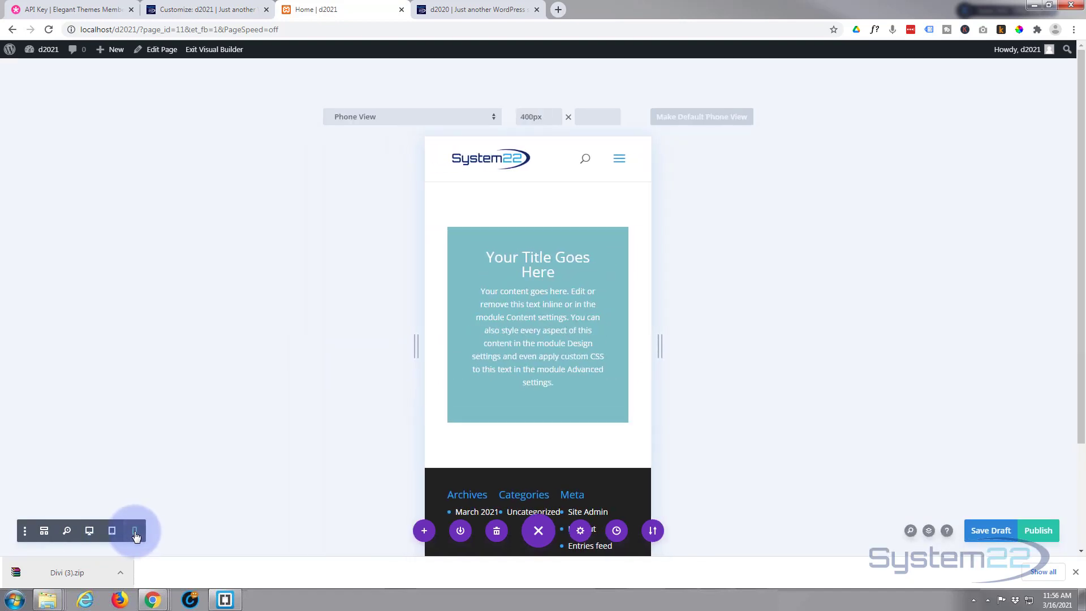
{"action": "left_click", "coordinate": [89, 532]}
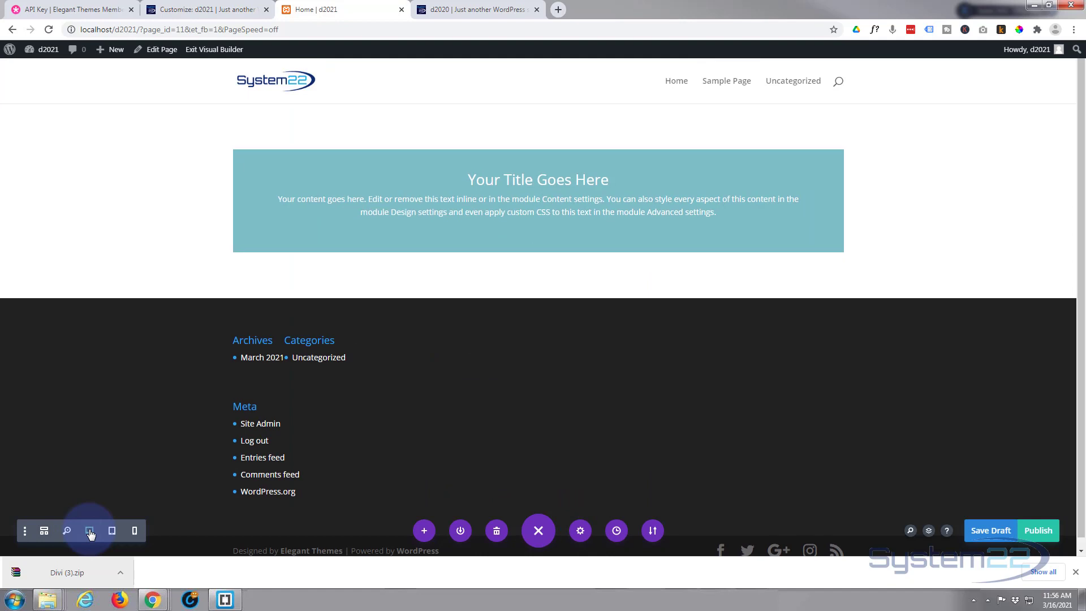
{"action": "left_click", "coordinate": [45, 532]}
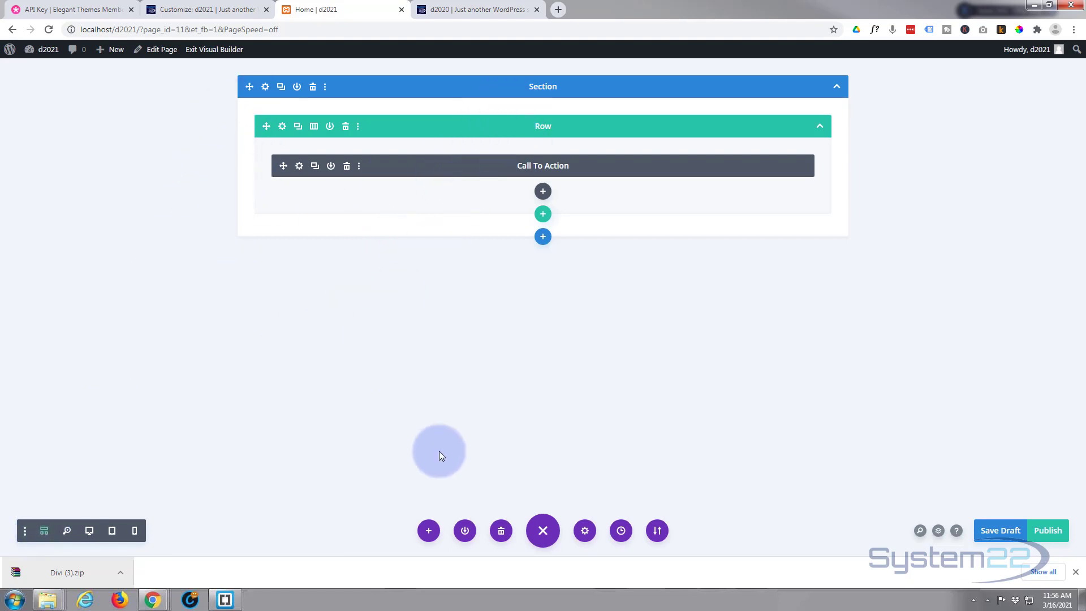
{"action": "left_click", "coordinate": [90, 532]}
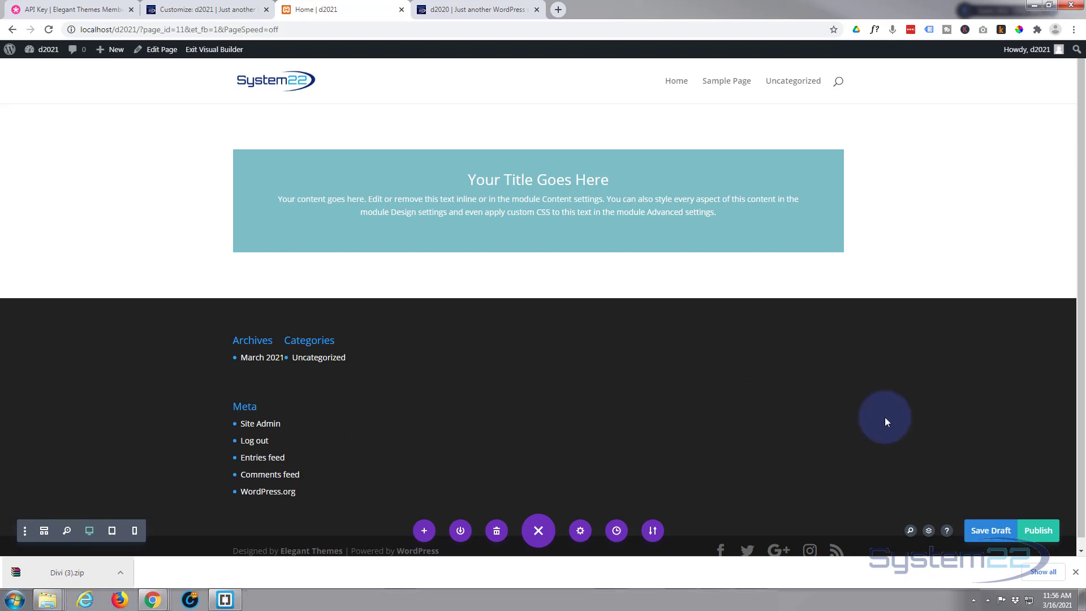
{"action": "left_click", "coordinate": [928, 530]}
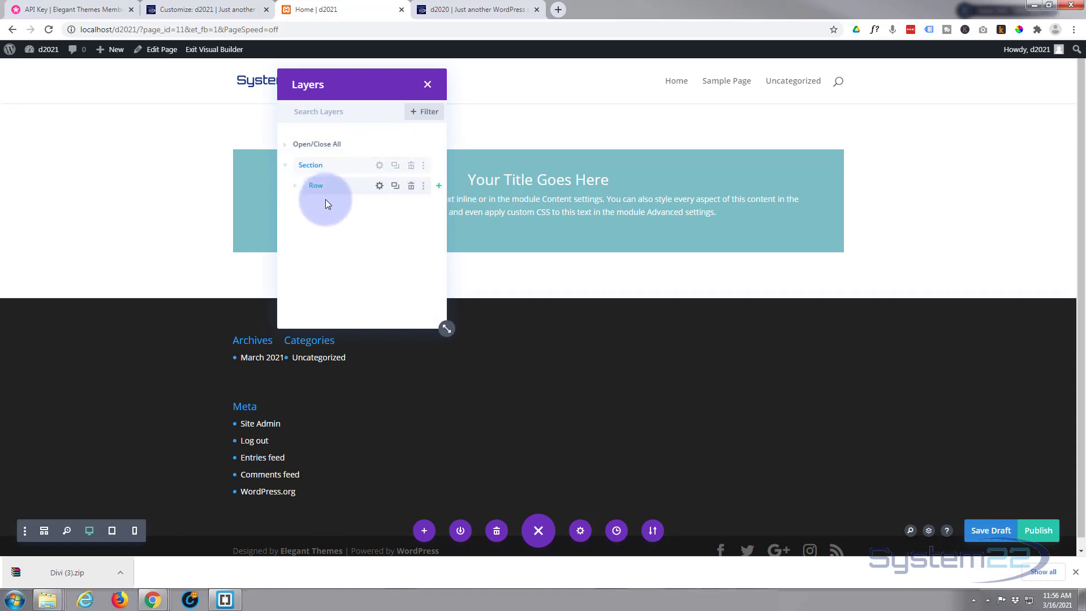
{"action": "left_click", "coordinate": [427, 86]}
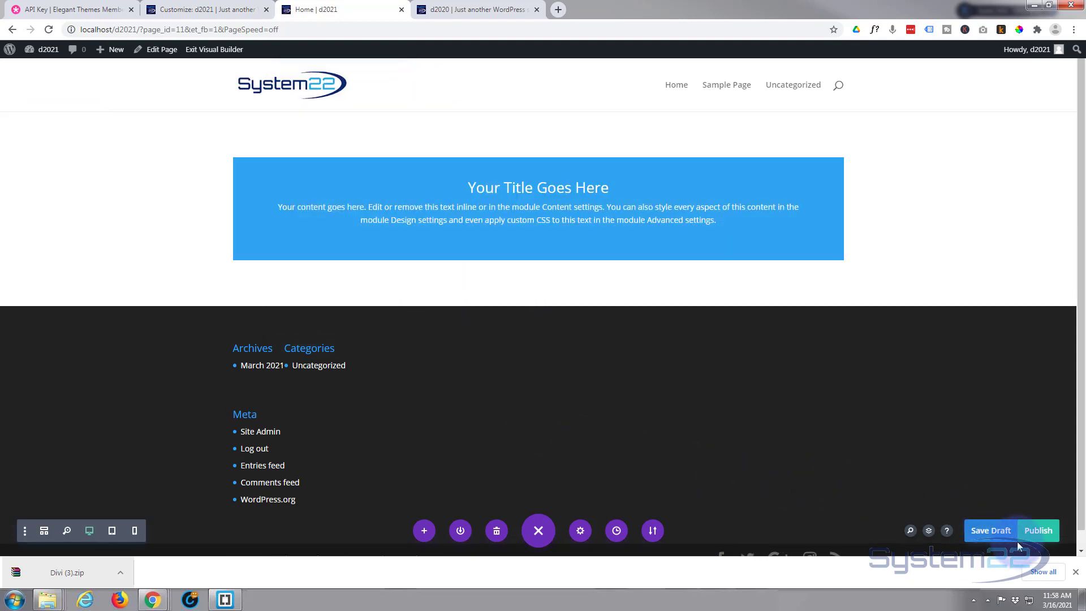
Publish the Home page and exit the Visual Builder.
{"action": "left_click", "coordinate": [1040, 533]}
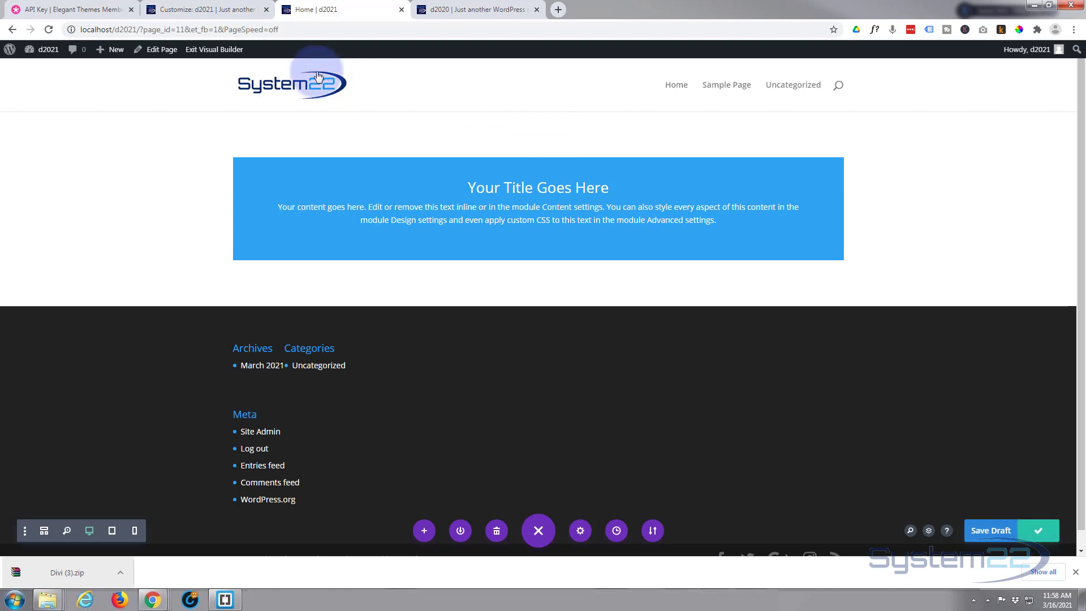
{"action": "left_click", "coordinate": [226, 53]}
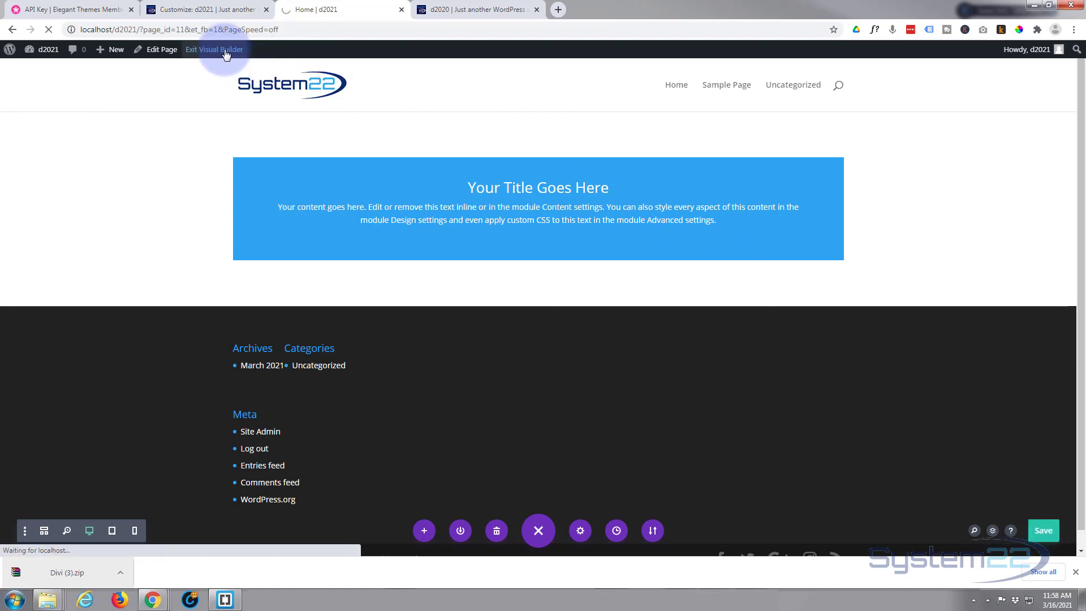
Return to the d2021 theme customizer, publish its pending changes and reload it.
{"action": "left_click", "coordinate": [201, 10]}
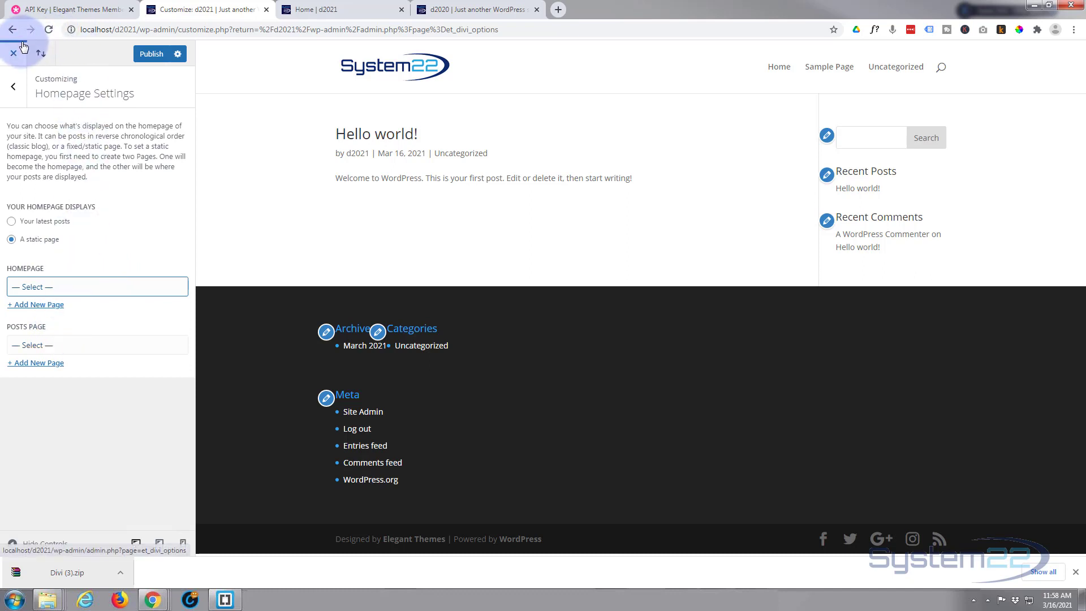
{"action": "left_click", "coordinate": [150, 55]}
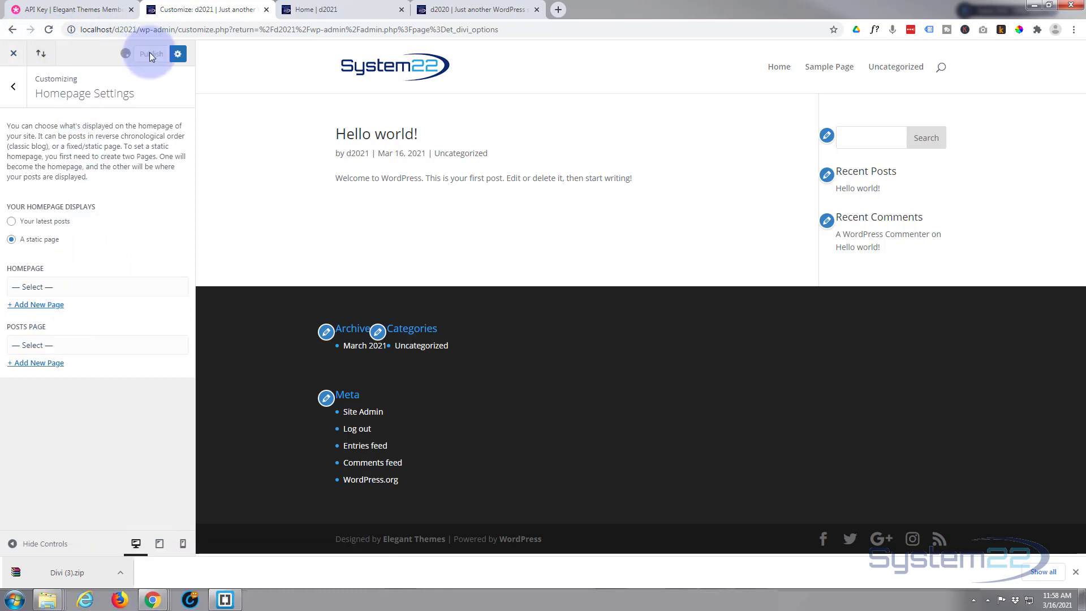
{"action": "left_click", "coordinate": [49, 29]}
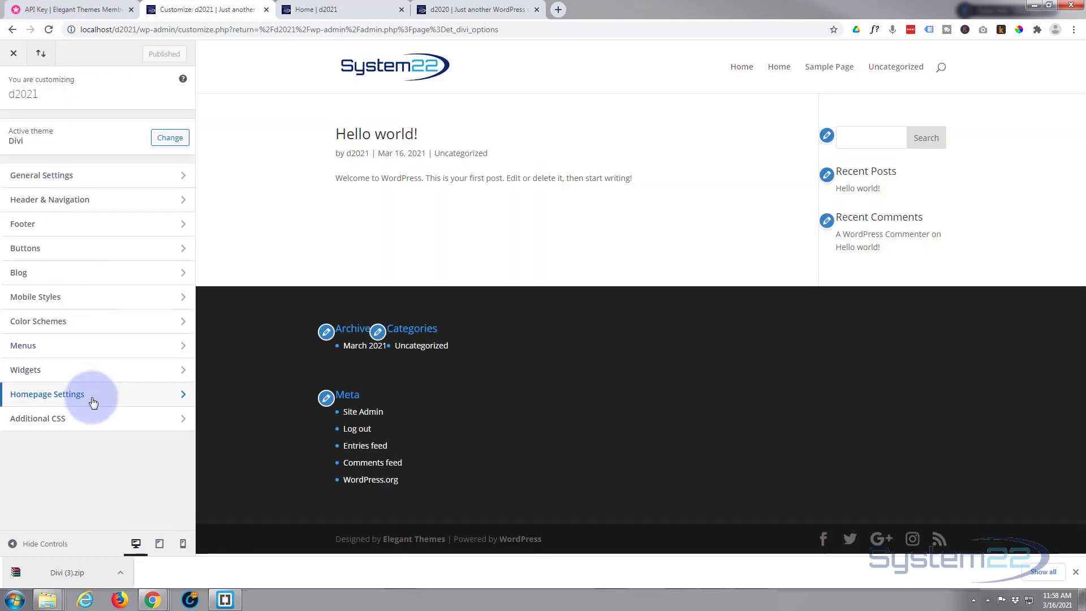
Choose Home as the static homepage in the Homepage Settings.
{"action": "left_click", "coordinate": [93, 402]}
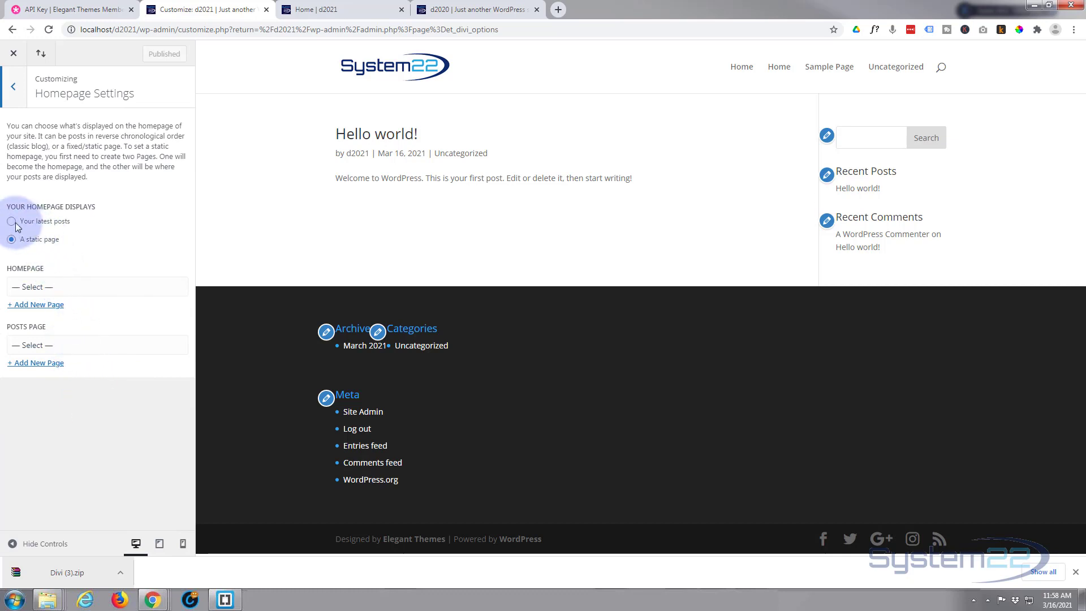
{"action": "left_click", "coordinate": [88, 288]}
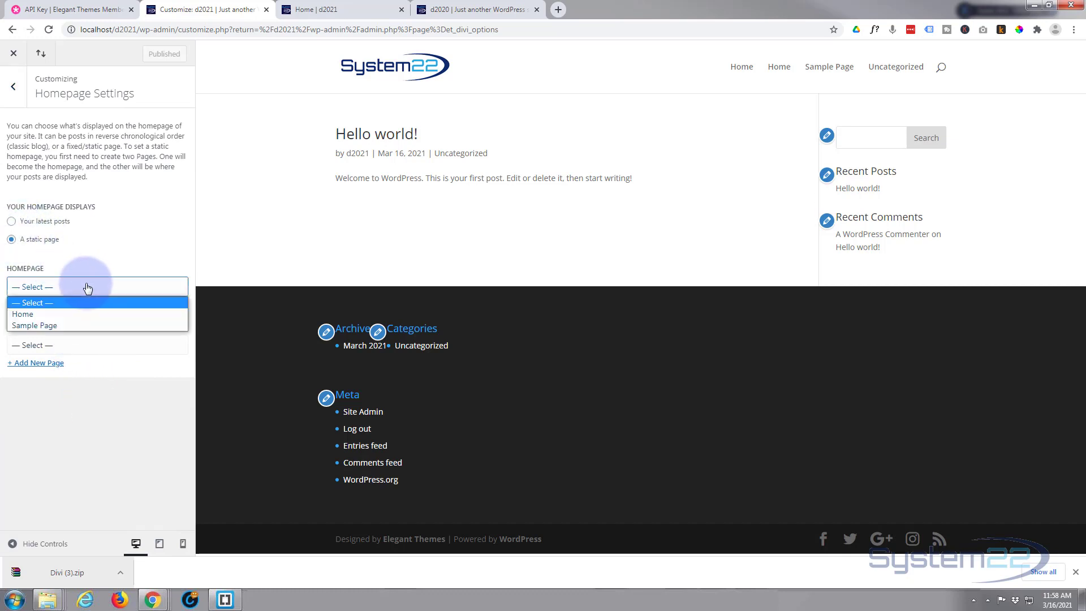
{"action": "left_click", "coordinate": [18, 315]}
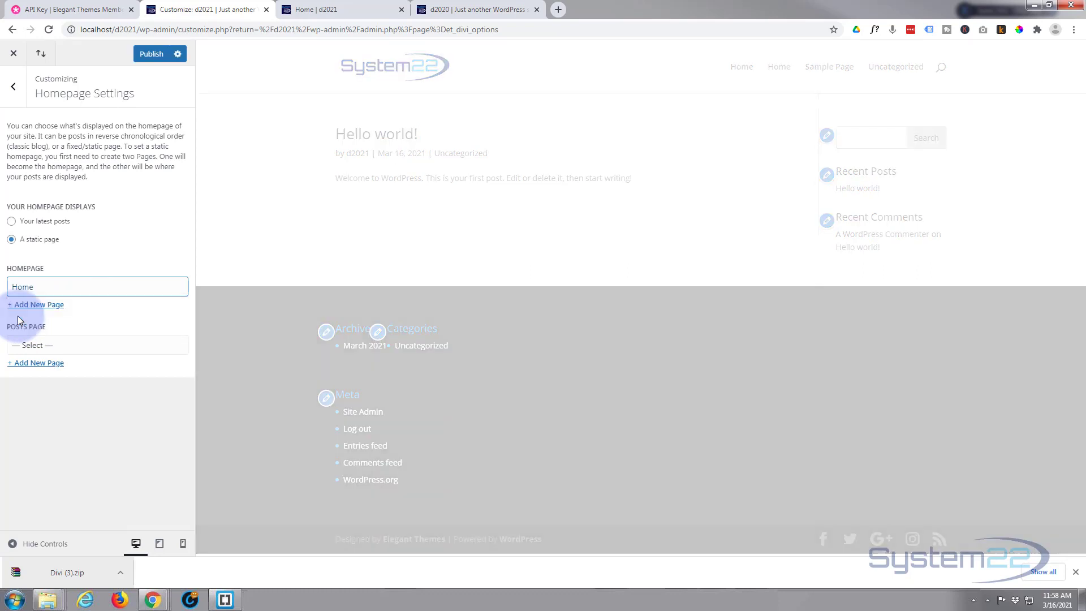